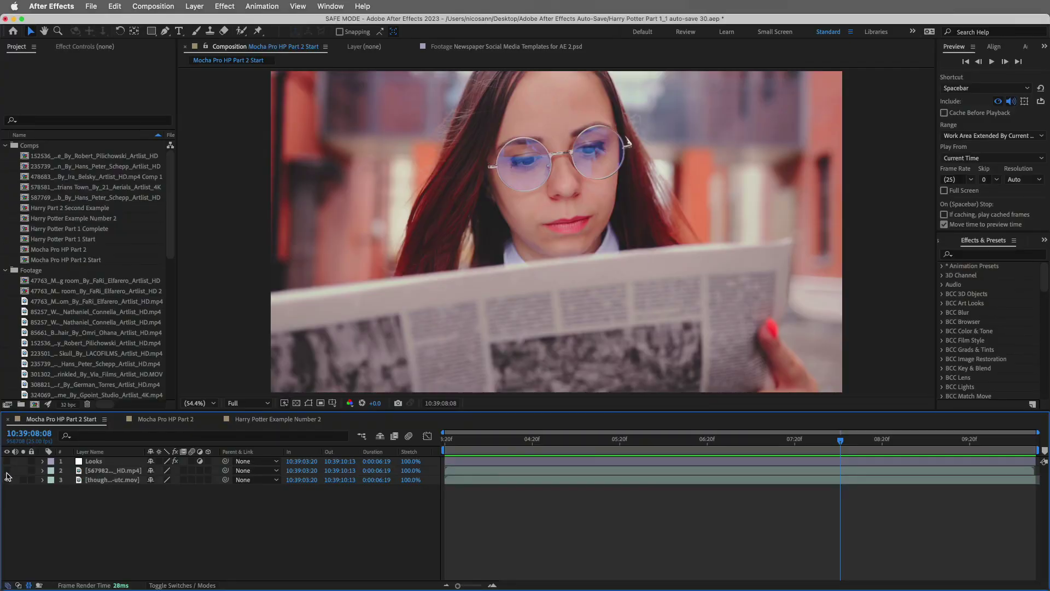
# - Apply the Mocha Pro effect to the footage layer of the woman reading a newspaper and launch the Mocha Pro interface
pyautogui.click(7, 472)
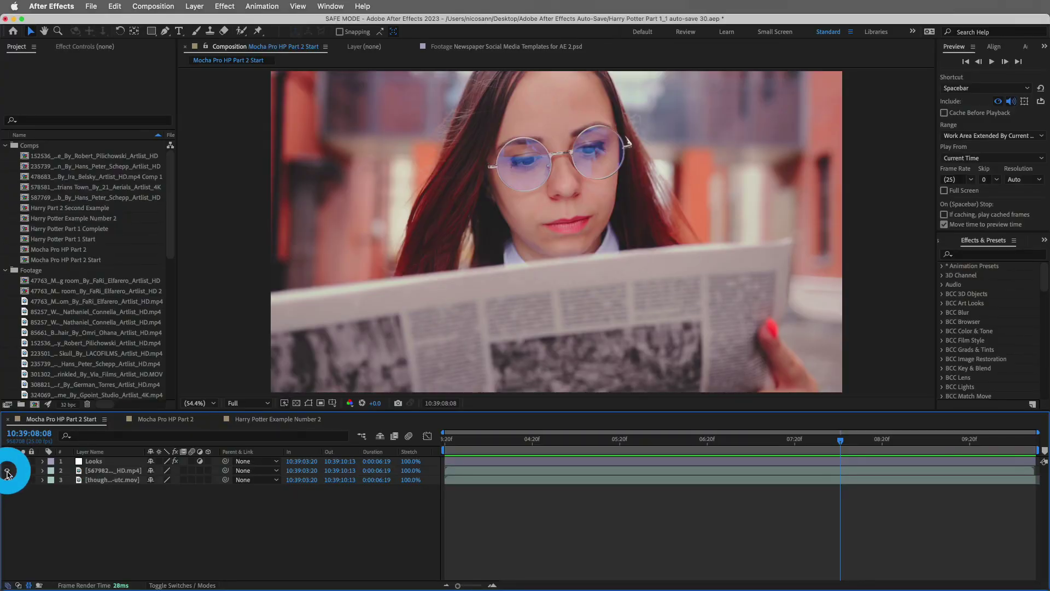
pyautogui.click(7, 471)
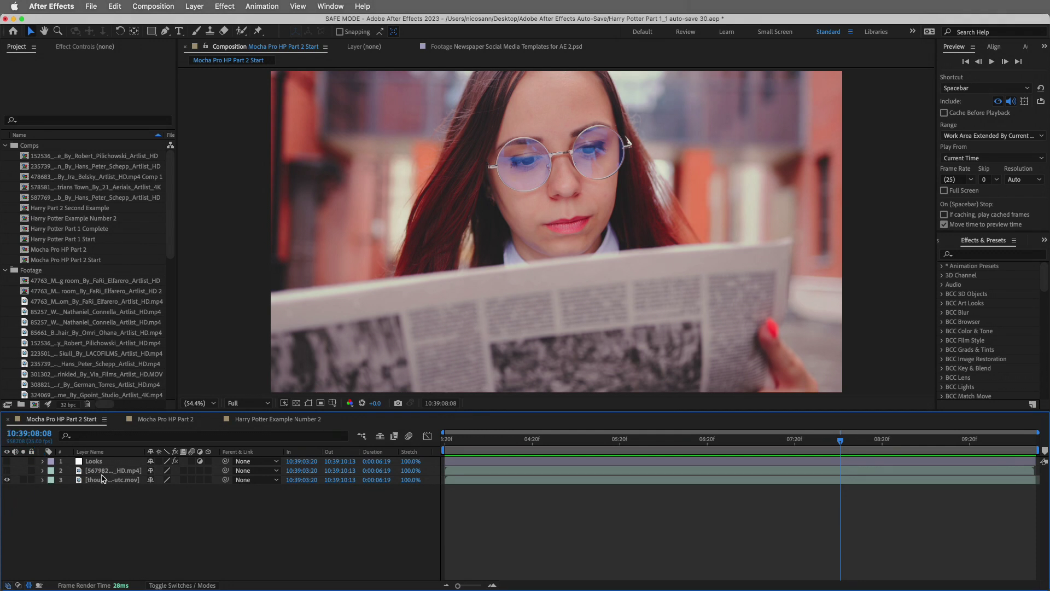
pyautogui.click(102, 478)
pyautogui.click(967, 256)
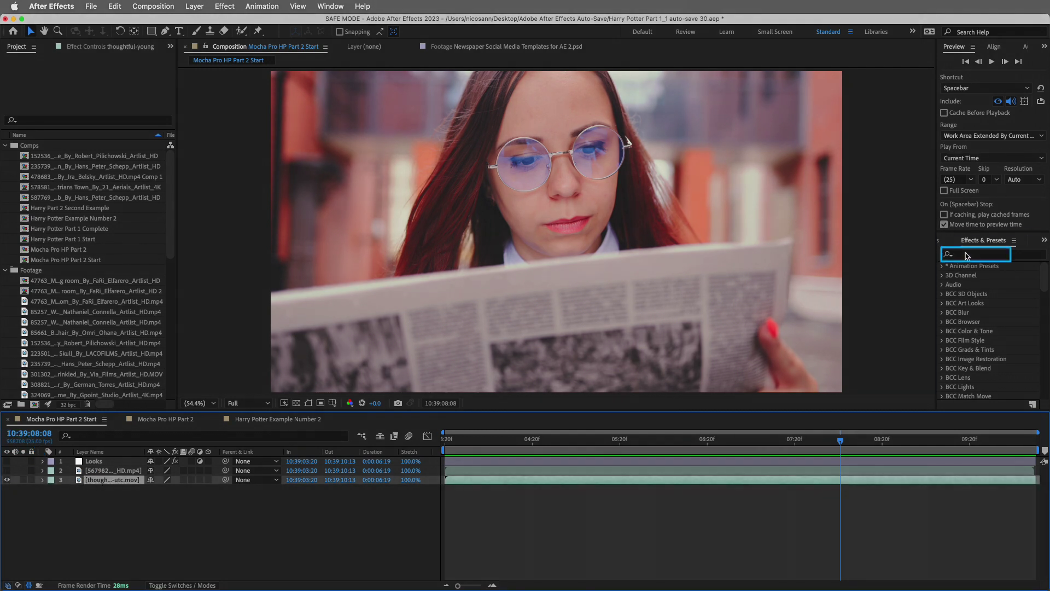
pyautogui.write('mocha pro')
pyautogui.moveTo(980, 275); pyautogui.dragTo(93, 485)
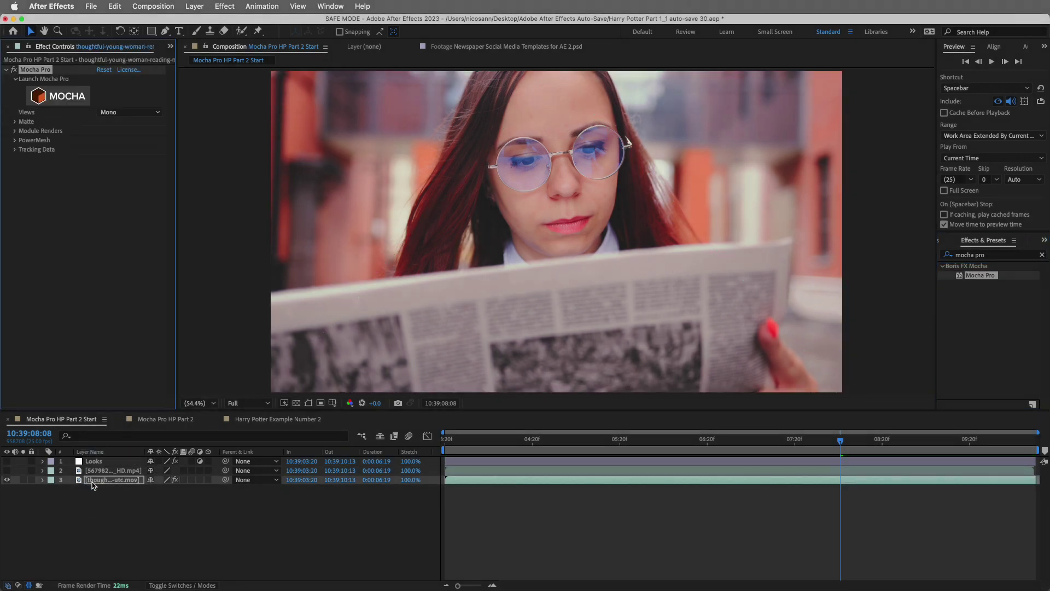
pyautogui.click(64, 104)
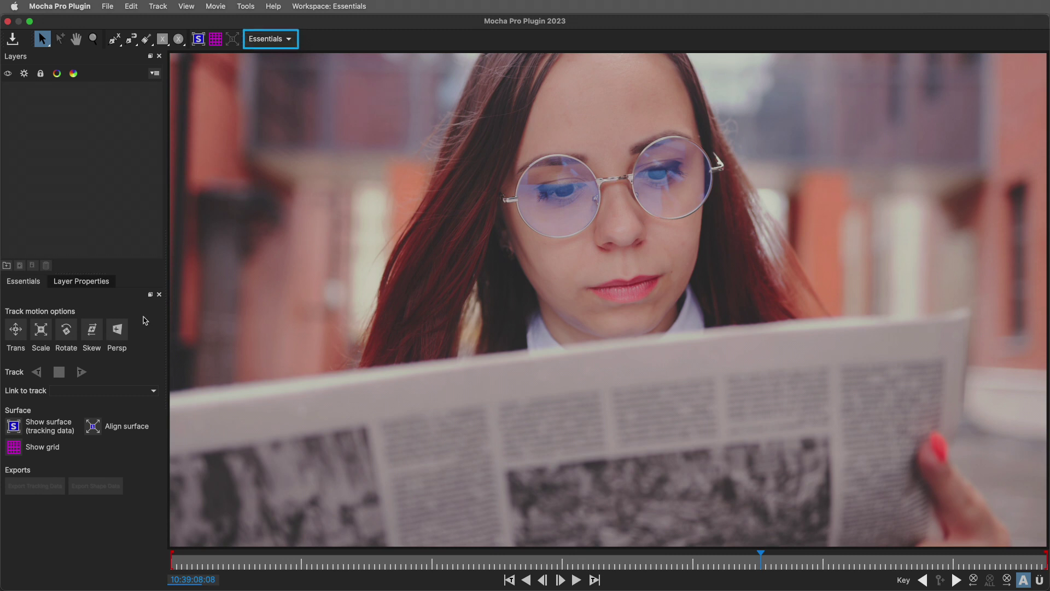
# - Draw a closed four-point X-spline around the newspaper's central photo on the first frame, extending it below the image edge
pyautogui.moveTo(194, 569); pyautogui.dragTo(158, 559)
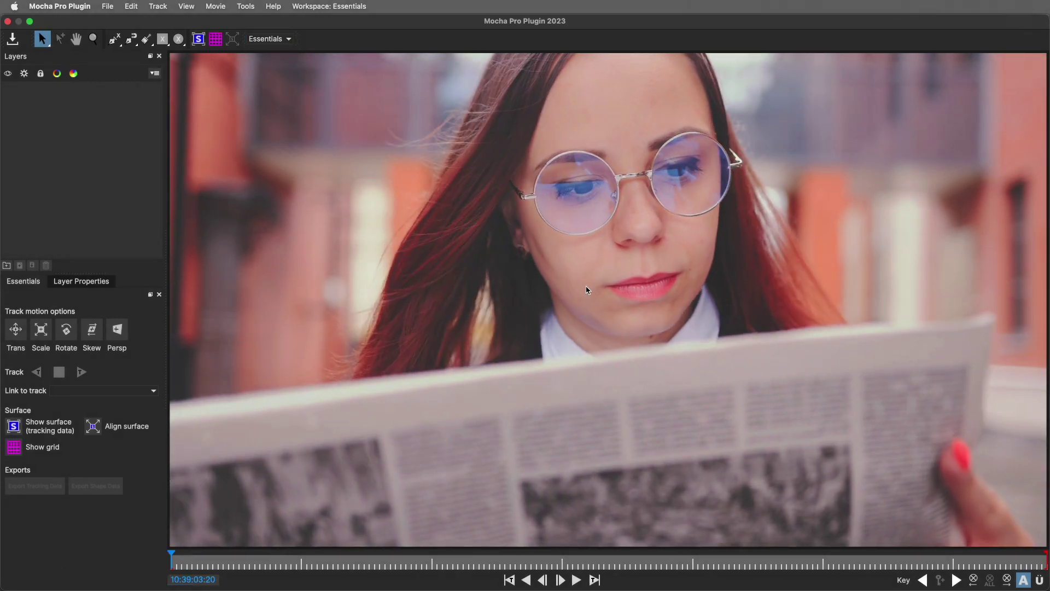
pyautogui.press('z')
pyautogui.moveTo(583, 285); pyautogui.dragTo(569, 431)
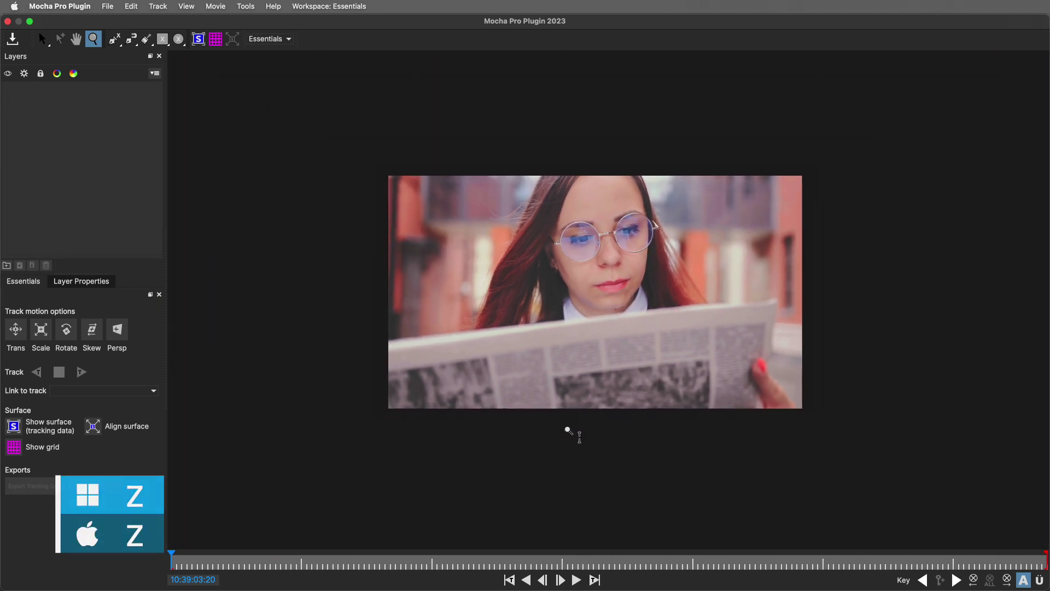
pyautogui.press('s')
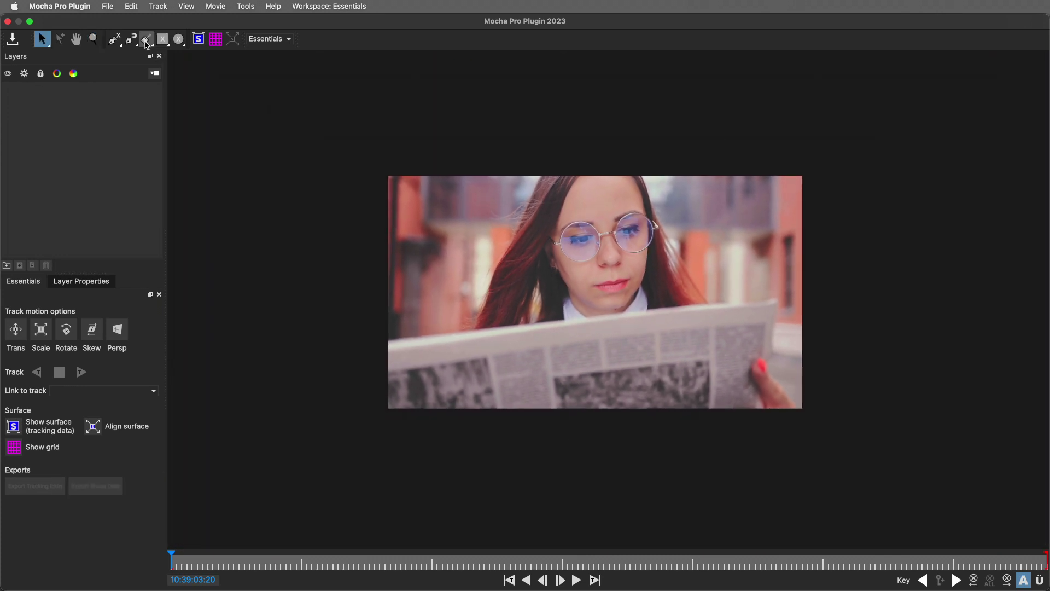
pyautogui.click(115, 38)
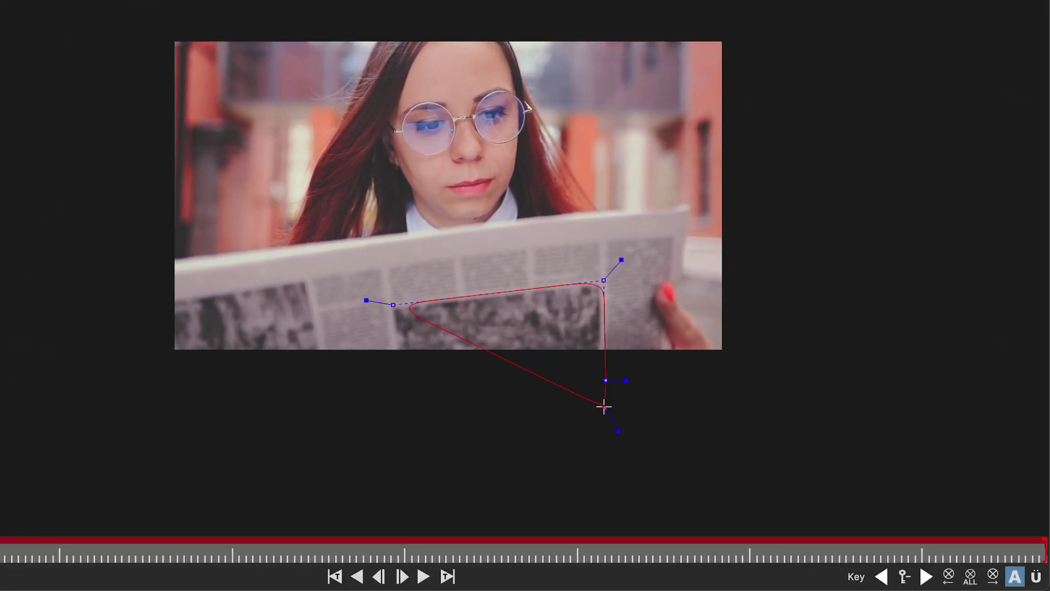
pyautogui.moveTo(608, 436); pyautogui.dragTo(630, 455)
pyautogui.moveTo(408, 458); pyautogui.dragTo(391, 480)
pyautogui.click(393, 305)
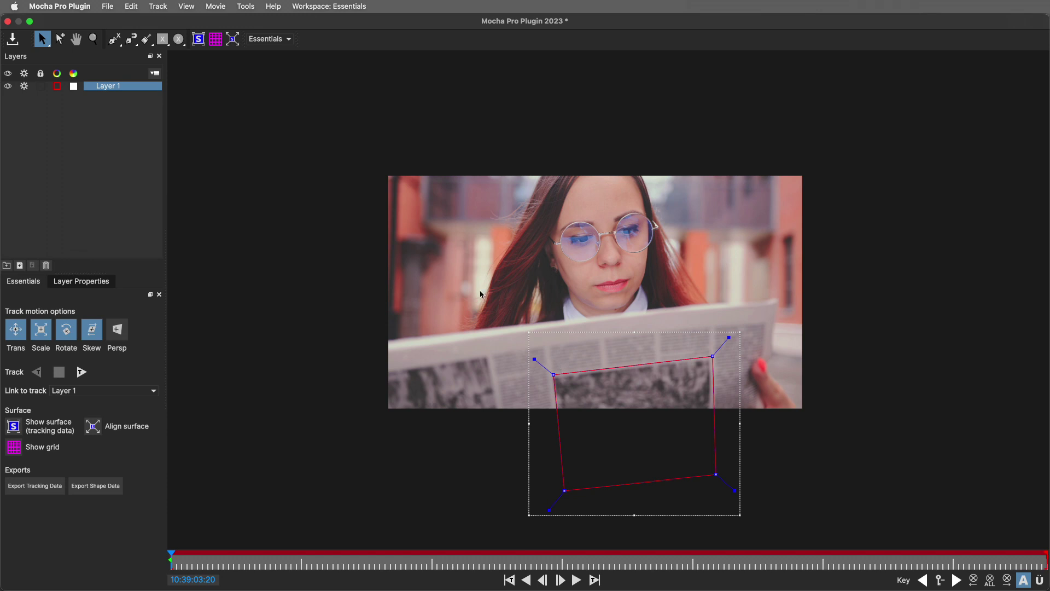
# - Show the planar surface and grid, and align the surface's upper corners with the newspaper photo's upper corners
pyautogui.click(199, 44)
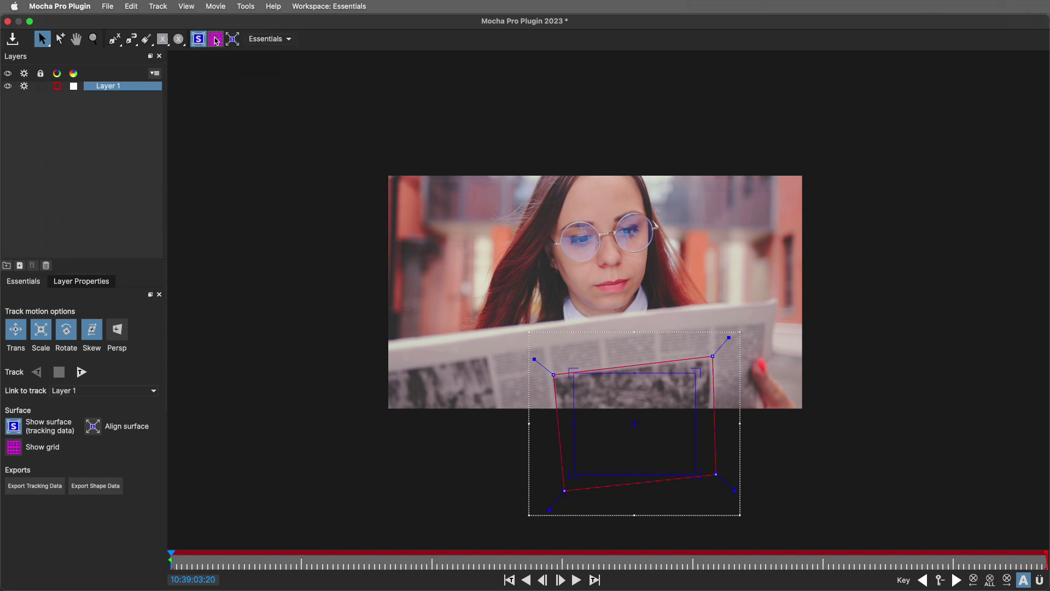
pyautogui.click(217, 41)
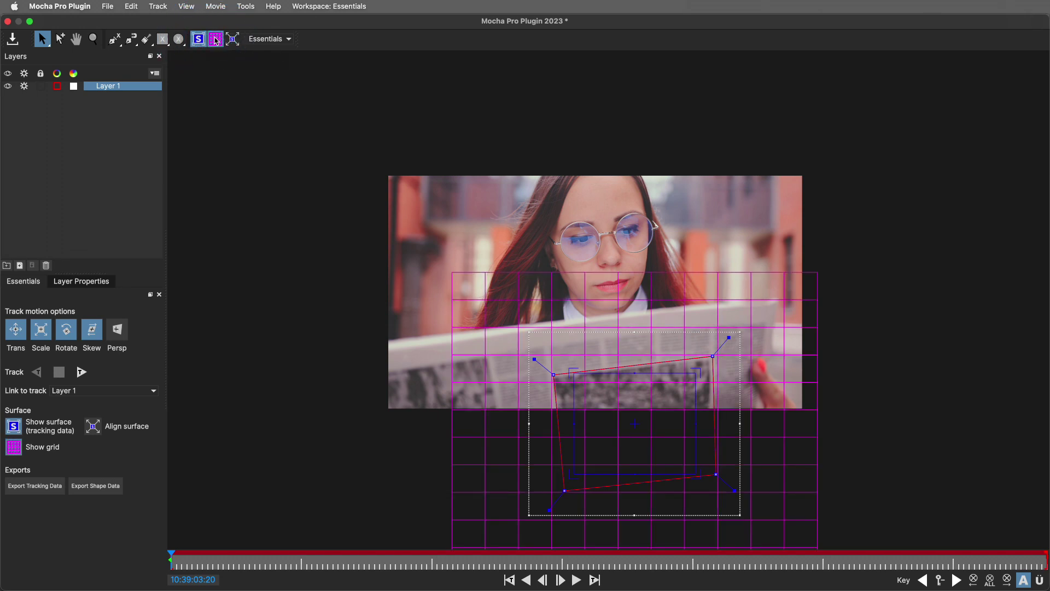
pyautogui.press('z')
pyautogui.moveTo(596, 370); pyautogui.dragTo(516, 281)
pyautogui.moveTo(557, 388); pyautogui.dragTo(513, 396)
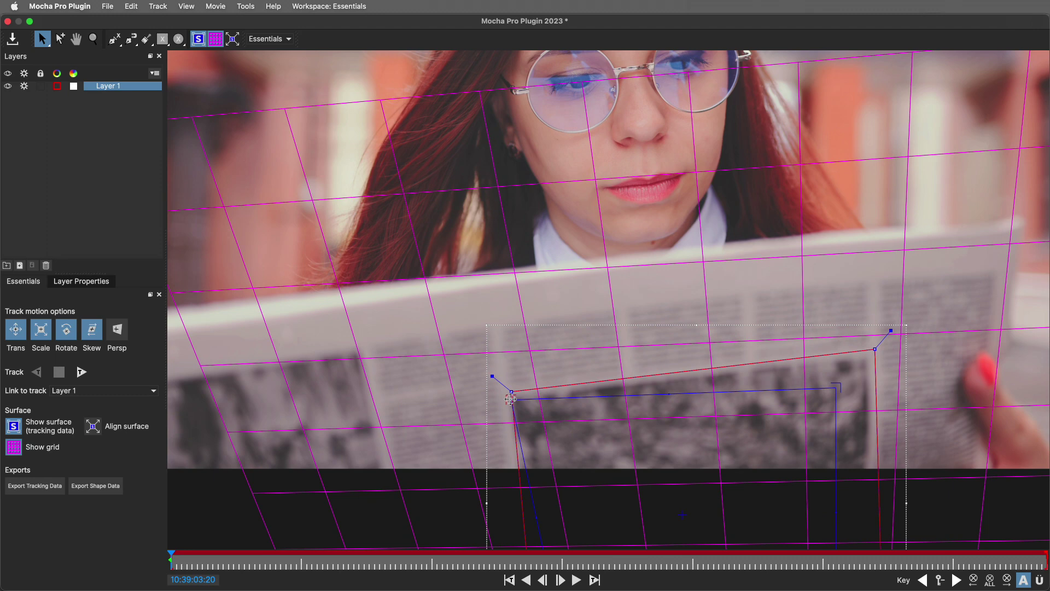
pyautogui.moveTo(836, 388); pyautogui.dragTo(871, 351)
# - Align the surface's lower corners just inside the spline below the image and fine-tune its upper-left corner
pyautogui.press('x')
pyautogui.moveTo(813, 438); pyautogui.dragTo(704, 151)
pyautogui.press('q')
pyautogui.moveTo(745, 333); pyautogui.dragTo(782, 327)
pyautogui.moveTo(463, 331); pyautogui.dragTo(450, 360)
pyautogui.moveTo(418, 101); pyautogui.dragTo(413, 103)
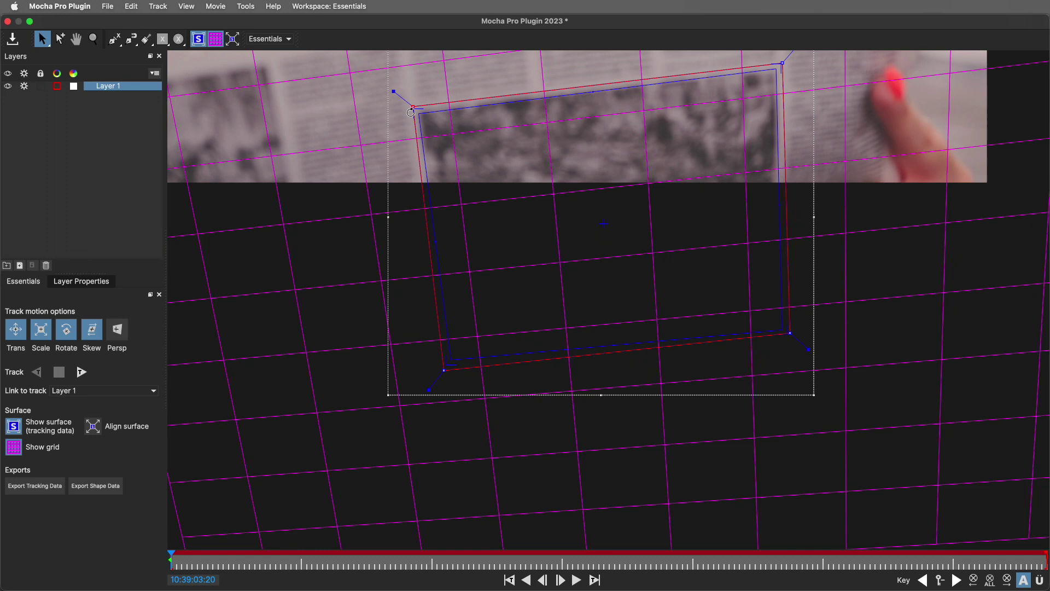
pyautogui.hotkey('shift', '8')
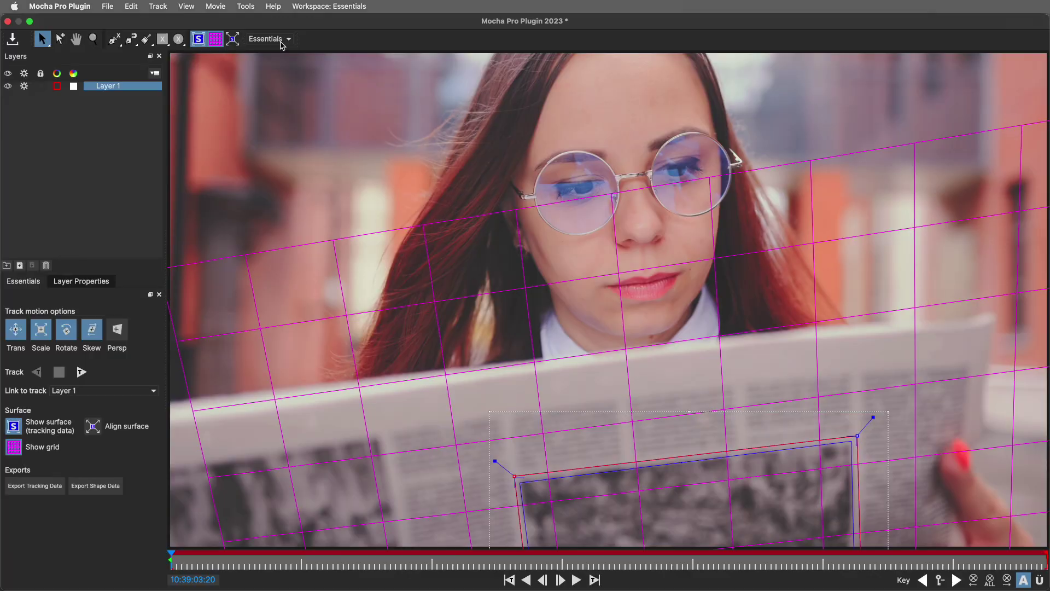
# - Switch to the Classic workspace and add Perspective and Mesh to the layer's tracked motion
pyautogui.click(281, 41)
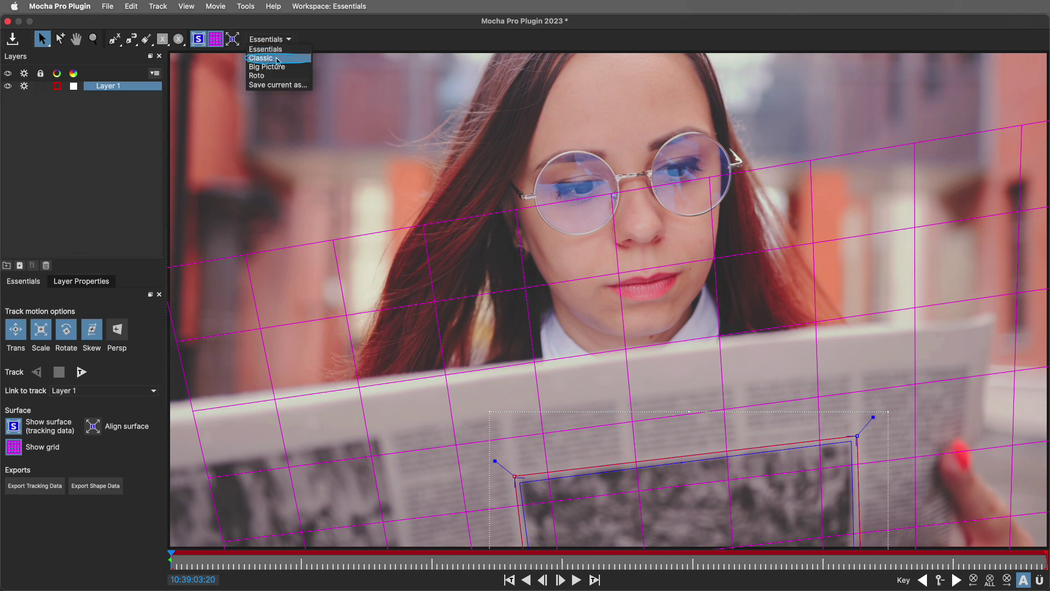
pyautogui.click(261, 58)
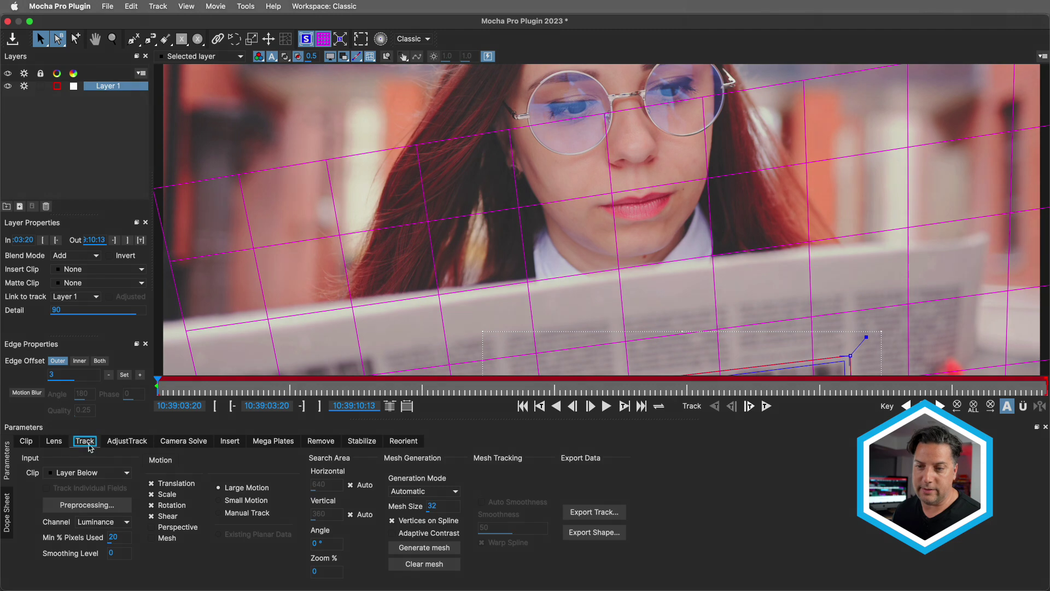
pyautogui.click(151, 528)
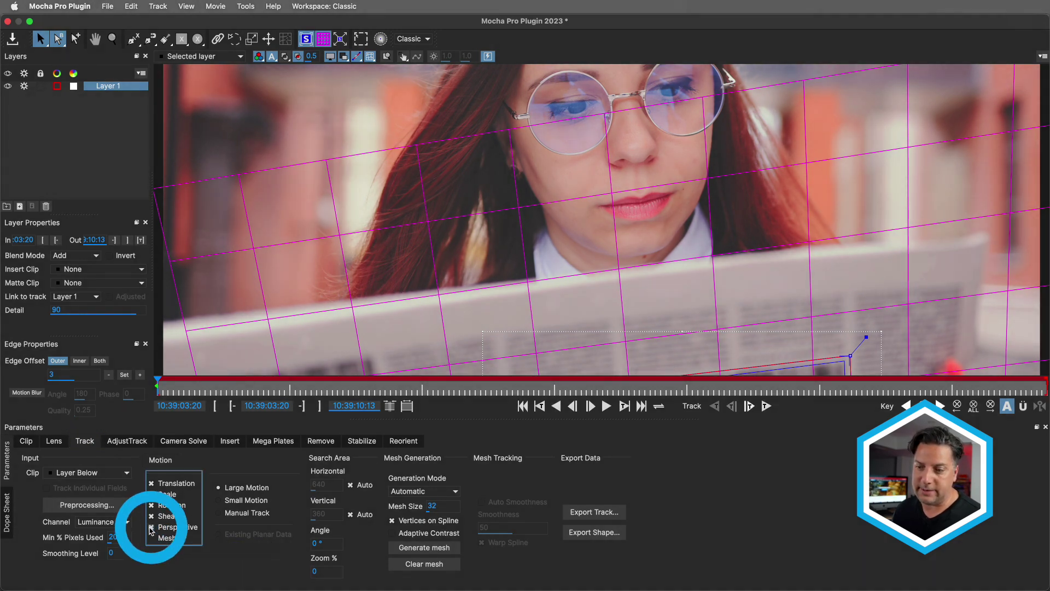
pyautogui.click(152, 538)
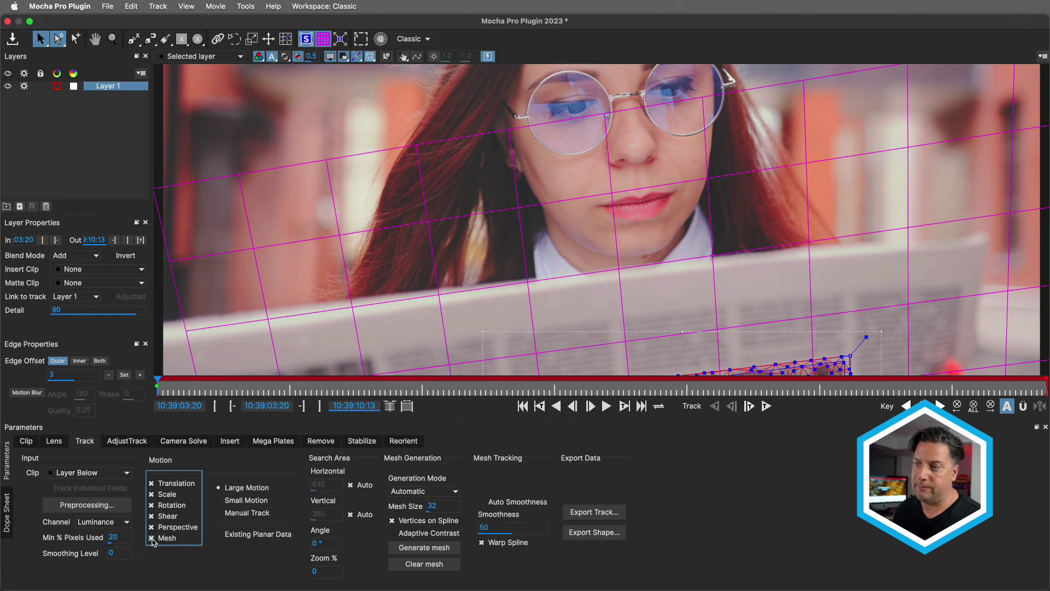
# - Keep mesh generation on Automatic, set the mesh size to 64 and regenerate the mesh
pyautogui.moveTo(547, 303); pyautogui.dragTo(432, 57)
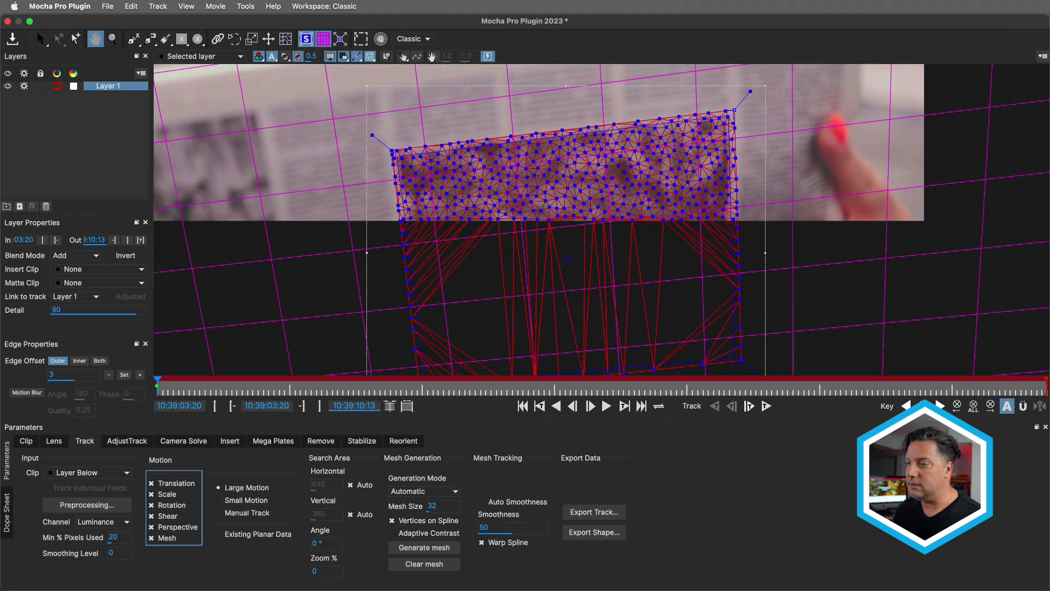
pyautogui.press('s')
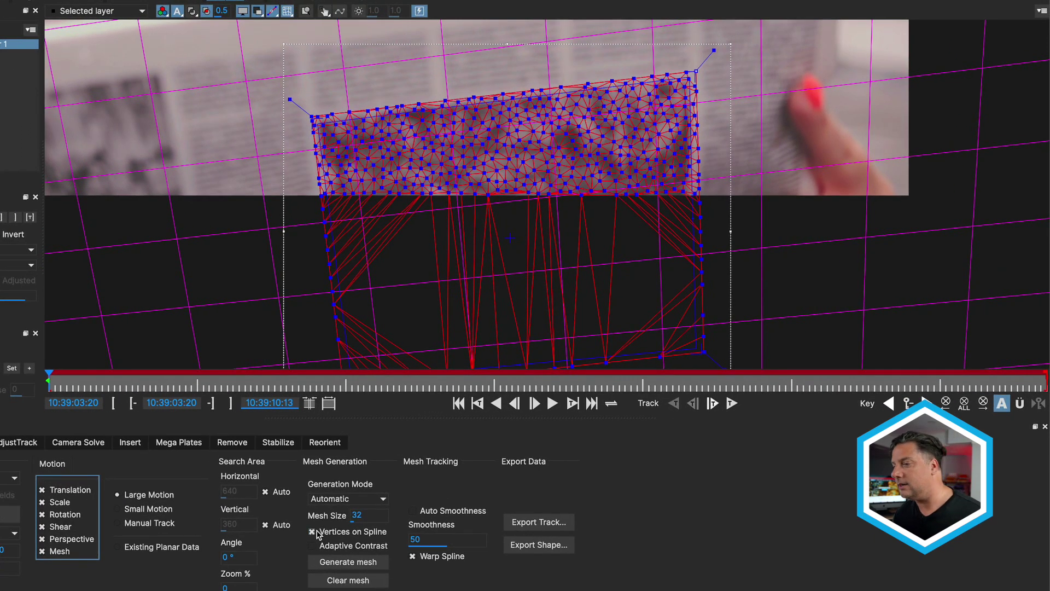
pyautogui.click(351, 504)
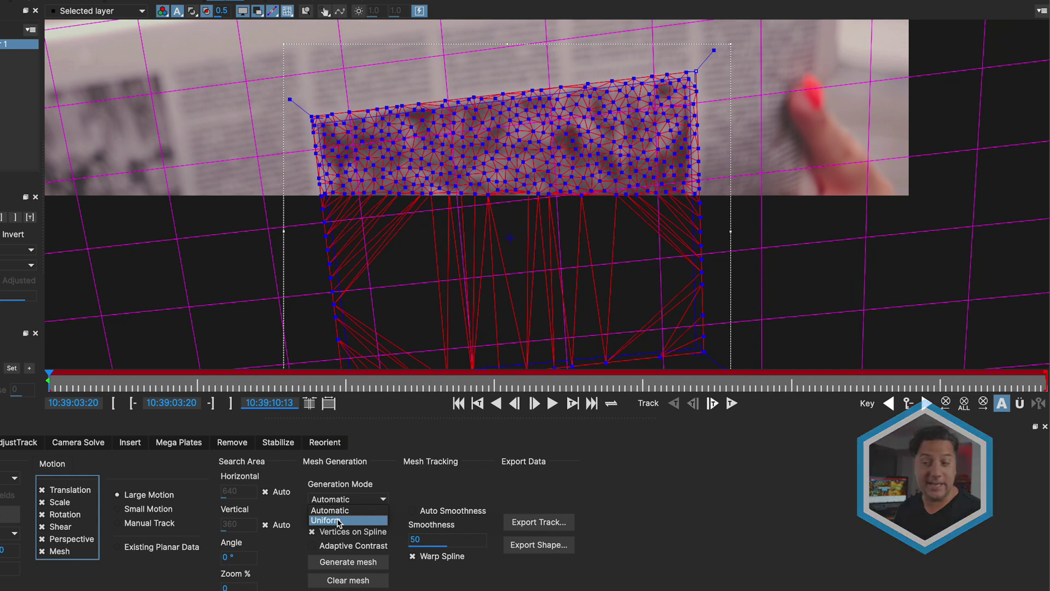
pyautogui.click(339, 520)
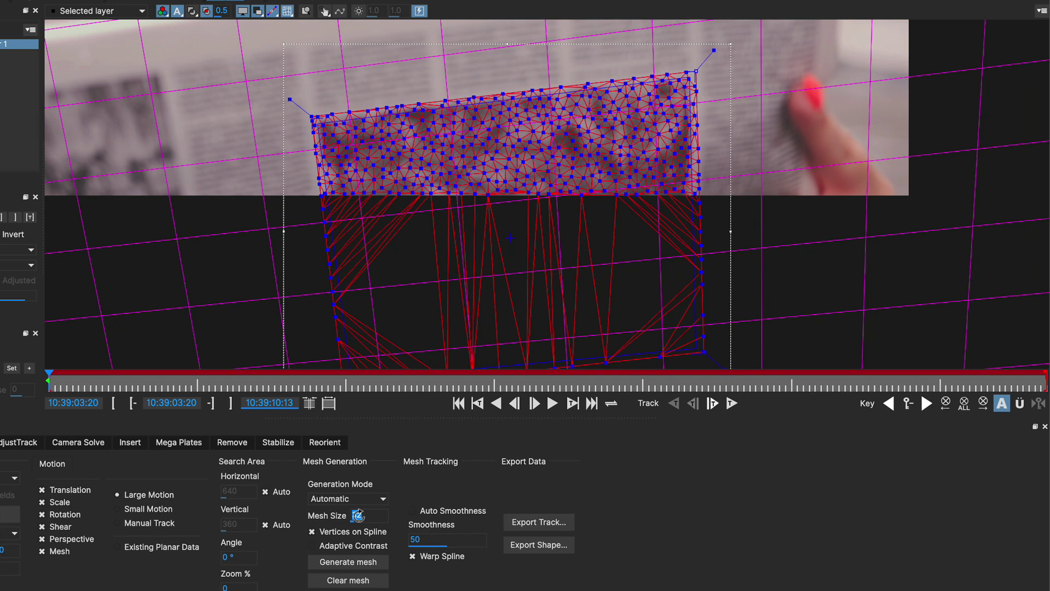
pyautogui.moveTo(359, 515); pyautogui.dragTo(369, 519)
pyautogui.click(368, 564)
pyautogui.click(367, 568)
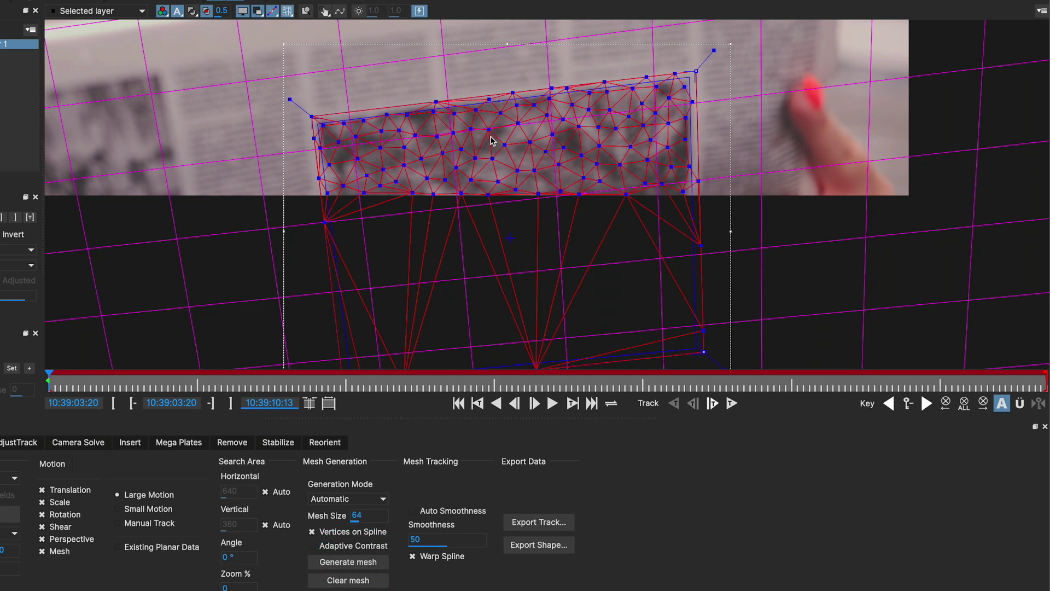
# - Set the mesh size to 32 and regenerate the mesh
pyautogui.click(358, 516)
pyautogui.write('32')
pyautogui.click(344, 564)
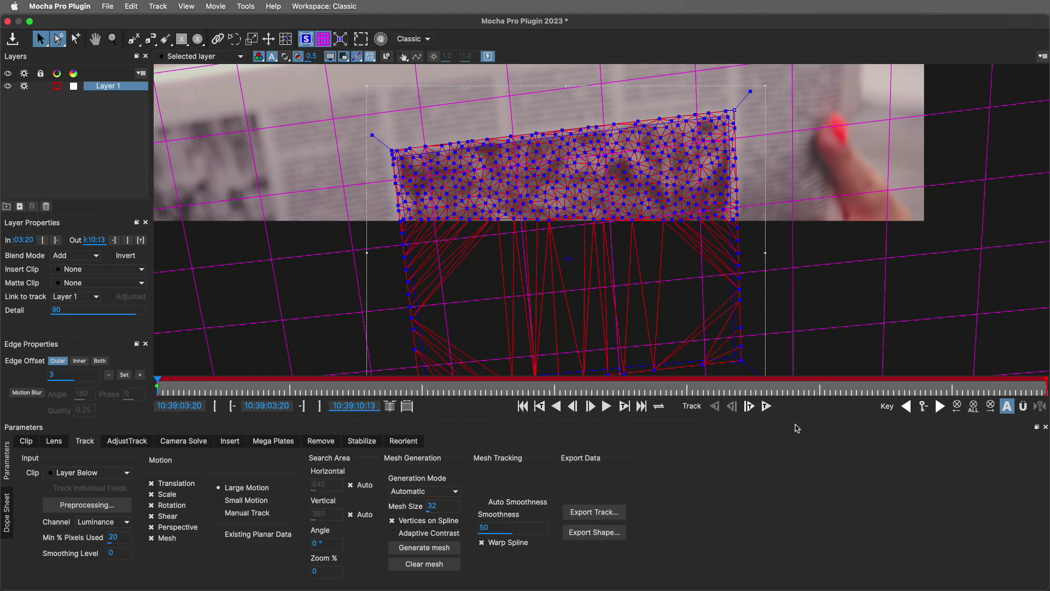
# - Track Layer 1's plane and mesh forward from the first frame through the end of the clip
pyautogui.click(767, 406)
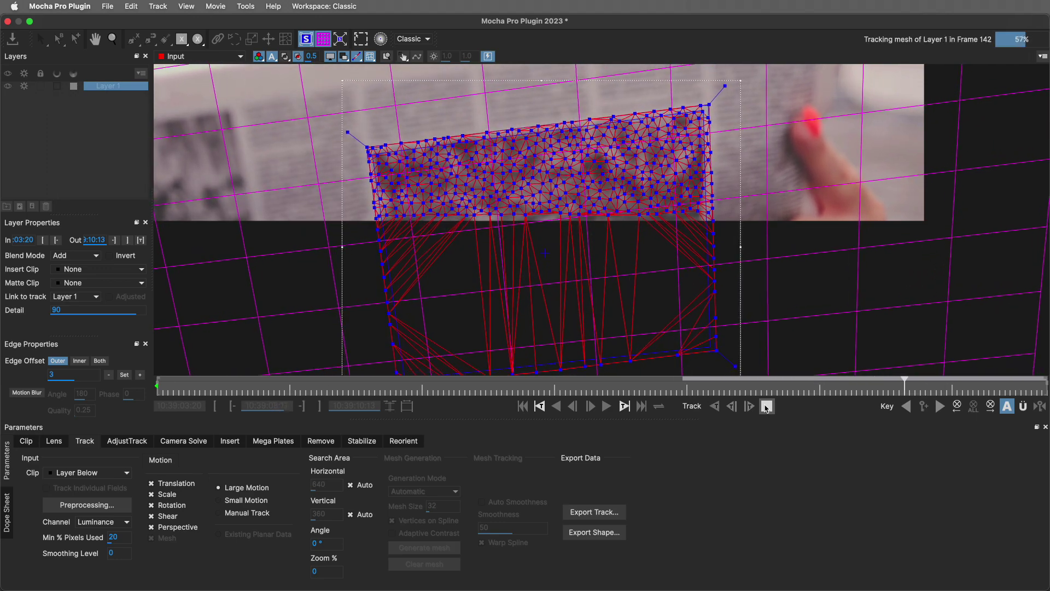
pyautogui.click(766, 406)
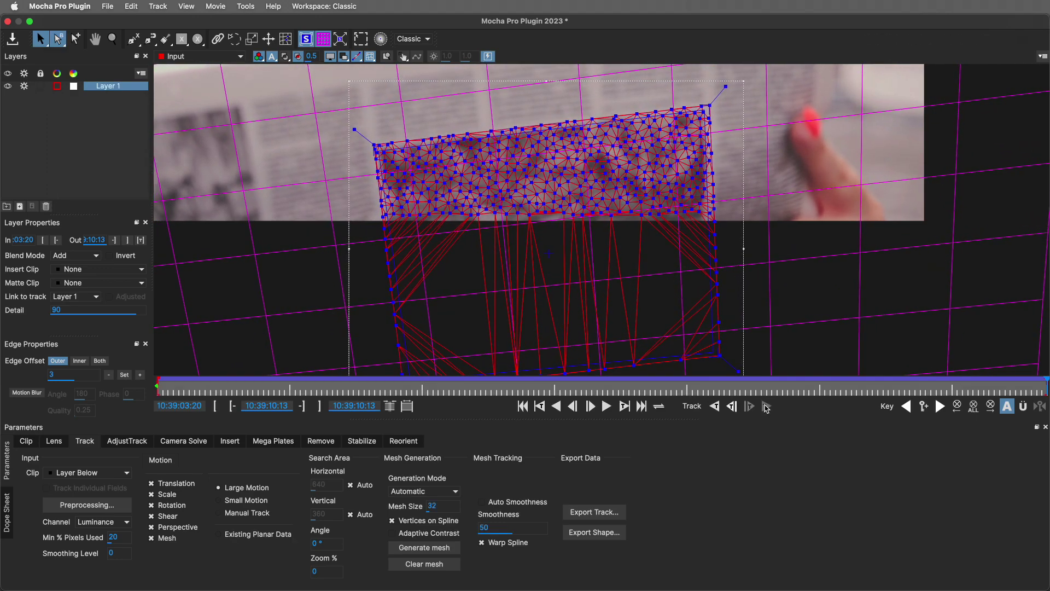
# - Hide the mesh lines while leaving the mesh points displayed, and play the clip to review the track
pyautogui.click(556, 407)
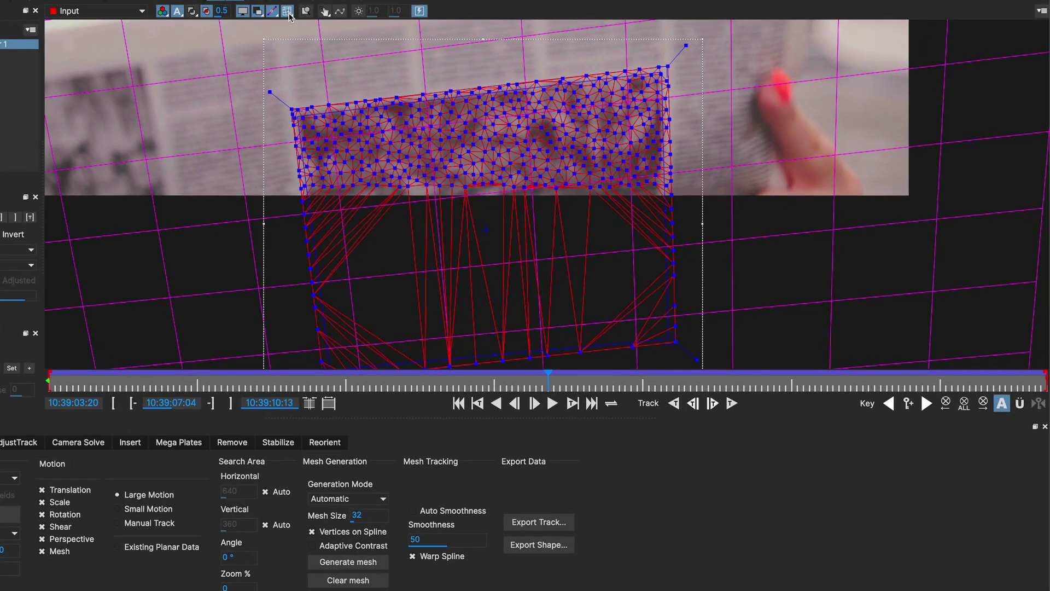
pyautogui.click(289, 15)
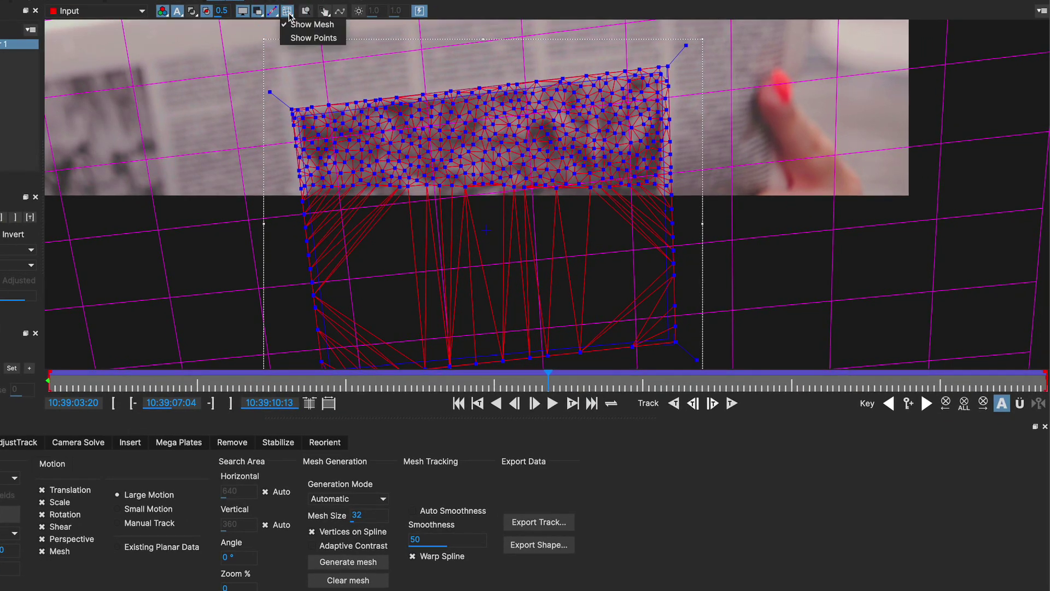
pyautogui.click(310, 24)
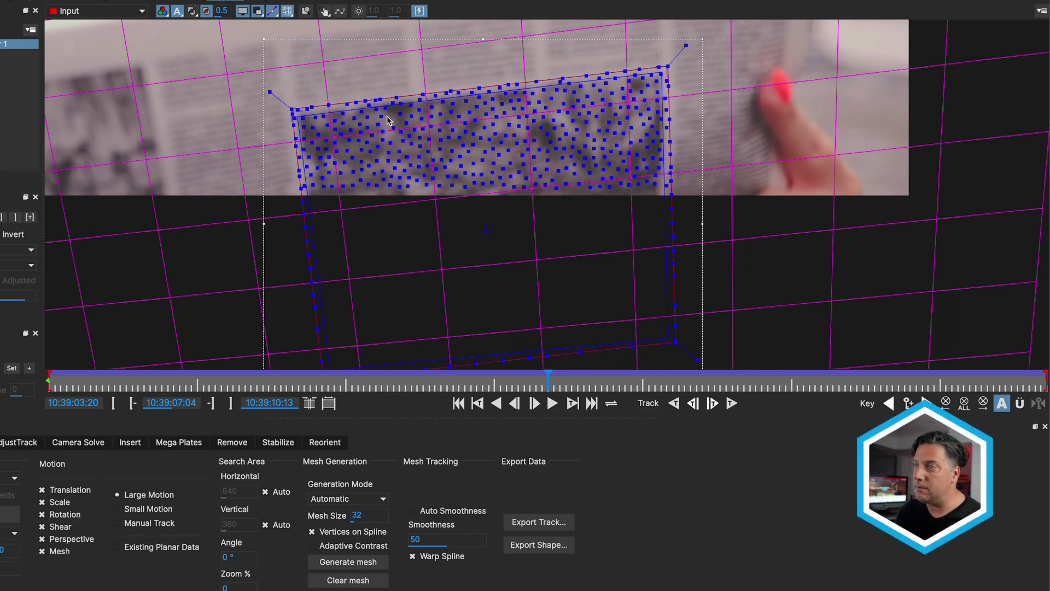
pyautogui.click(554, 404)
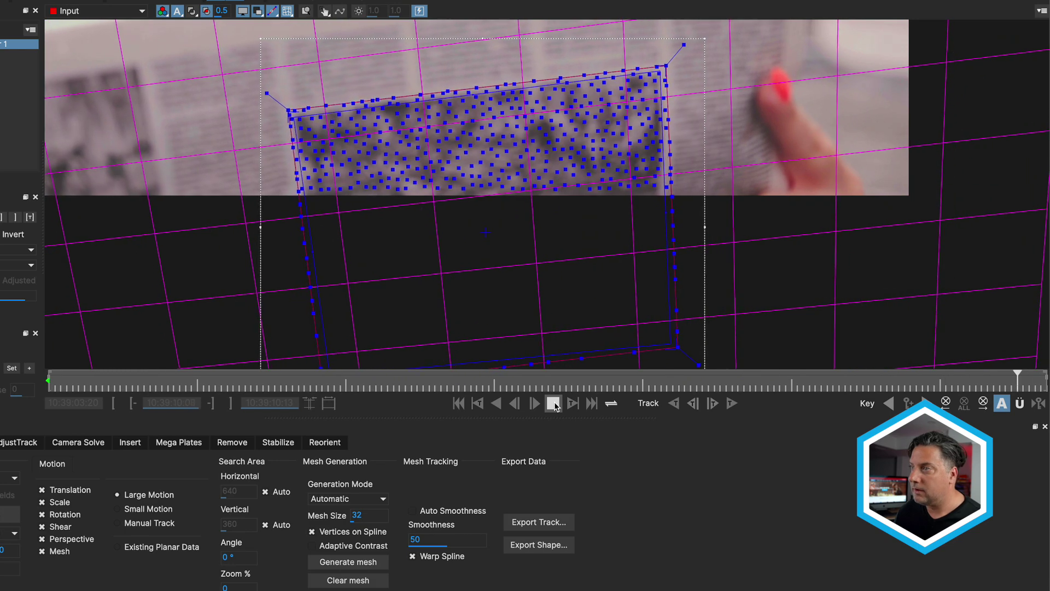
pyautogui.click(553, 404)
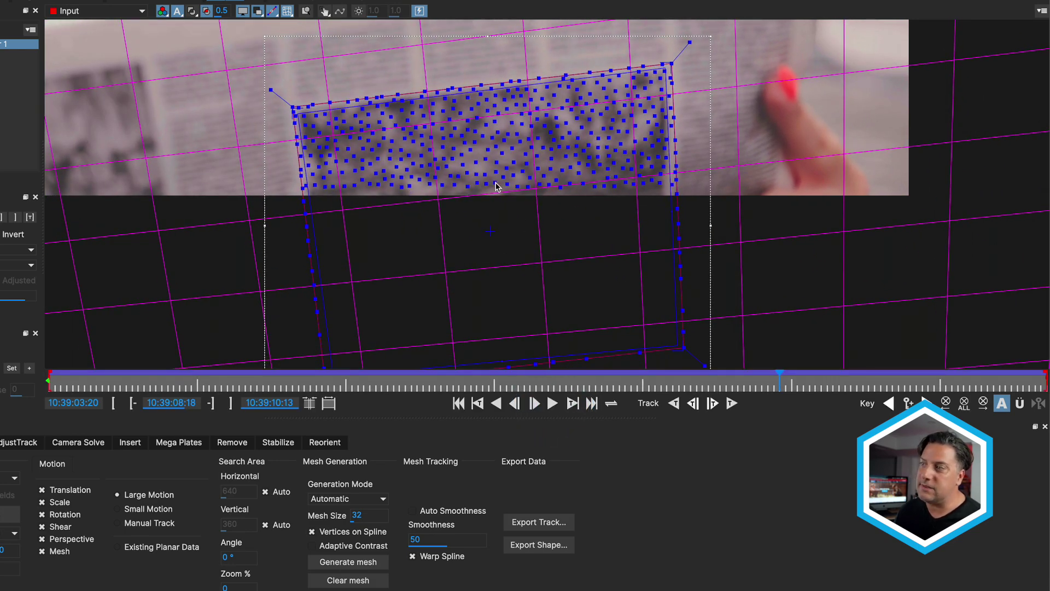
# - Turn on Auto Smoothness for mesh tracking
pyautogui.click(440, 469)
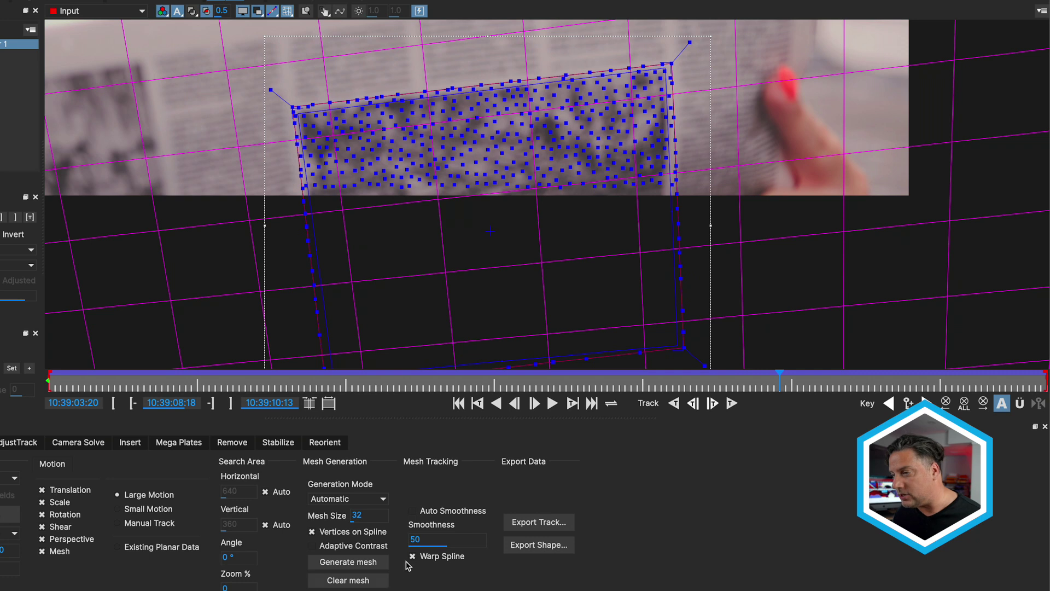
pyautogui.click(413, 511)
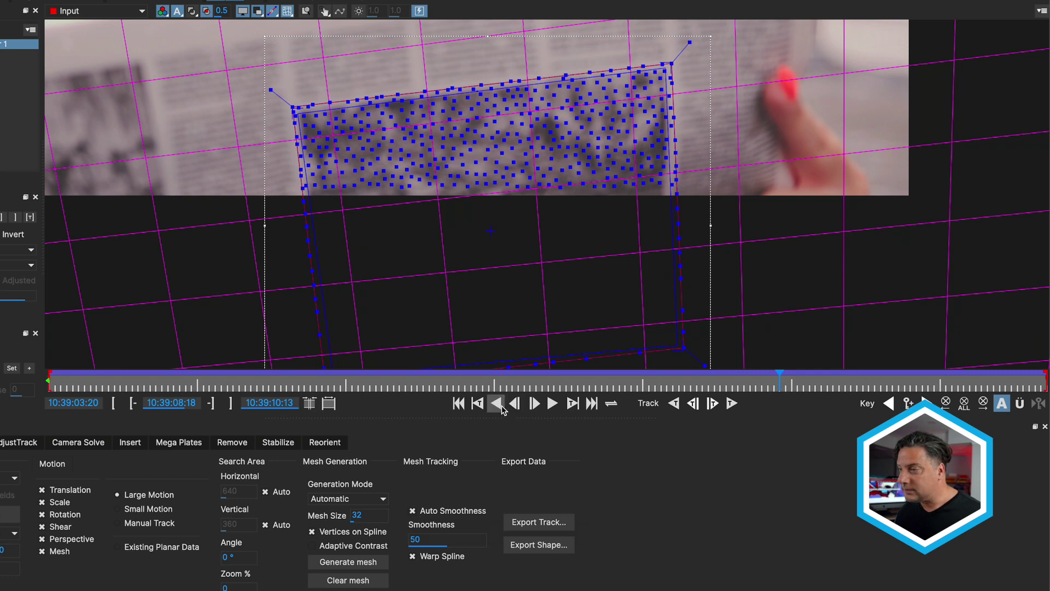
pyautogui.click(413, 511)
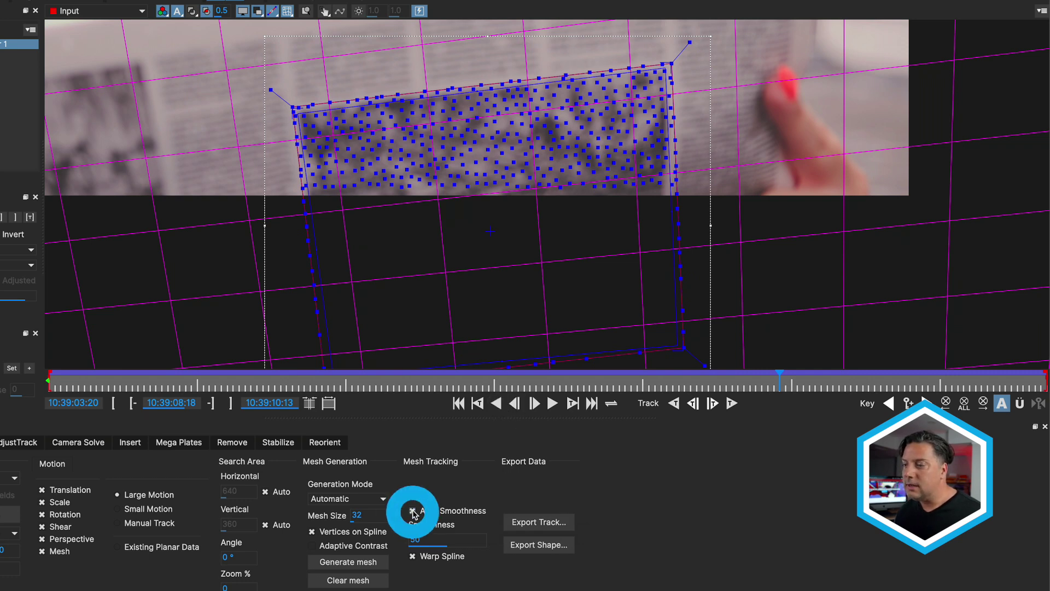
# - Assign the Insert Layer clip as Layer 1's insert clip in the Insert module
pyautogui.click(432, 540)
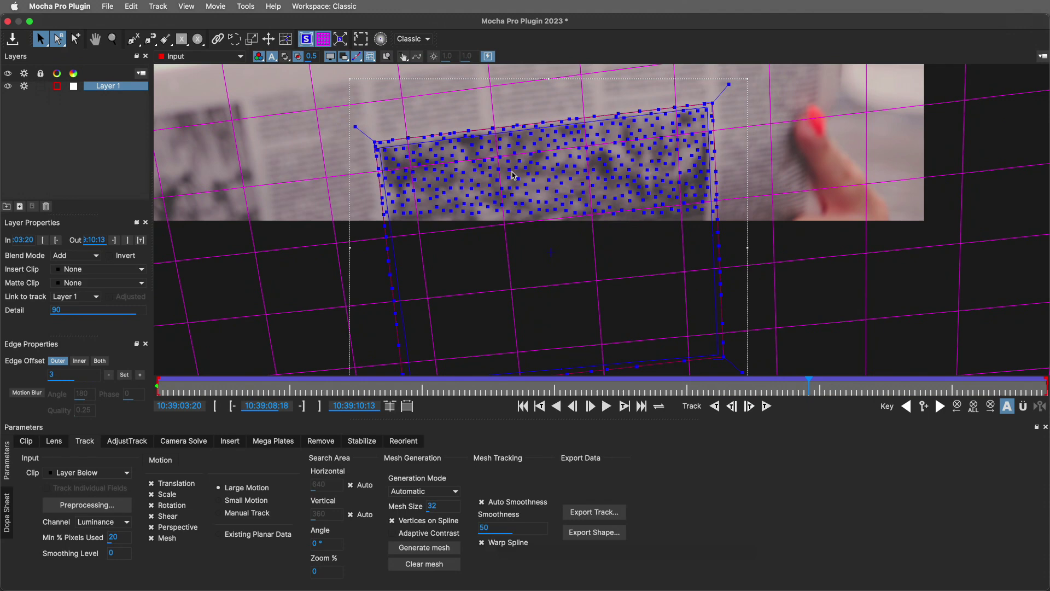
pyautogui.click(230, 441)
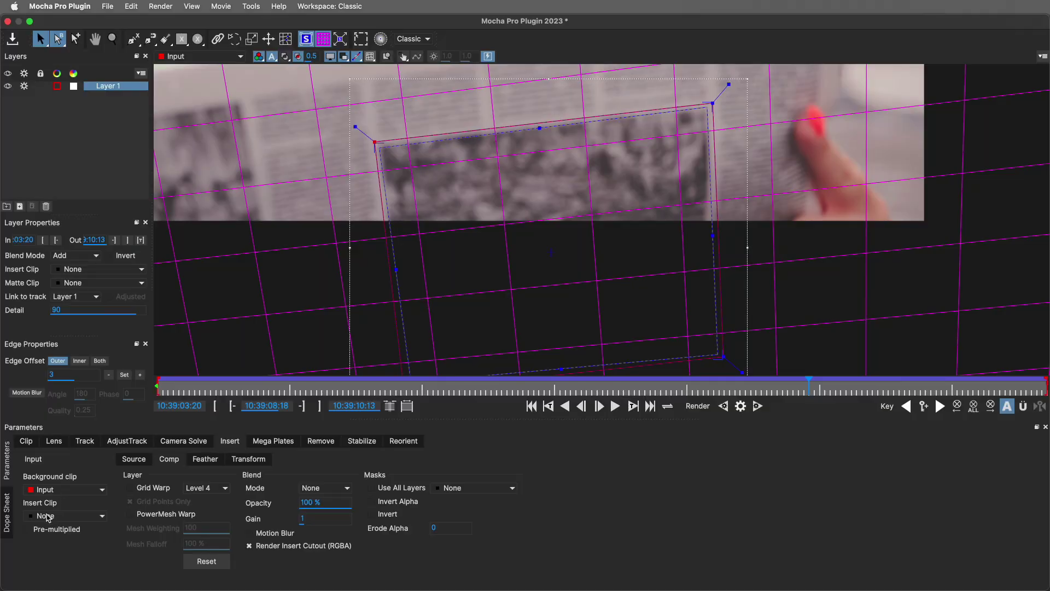
pyautogui.click(48, 517)
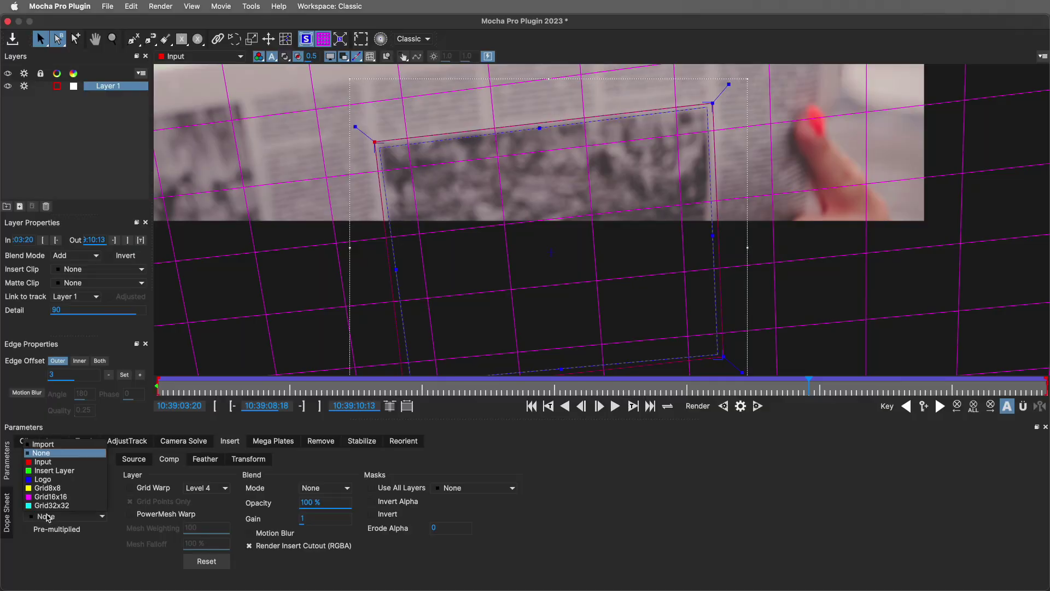
pyautogui.click(60, 470)
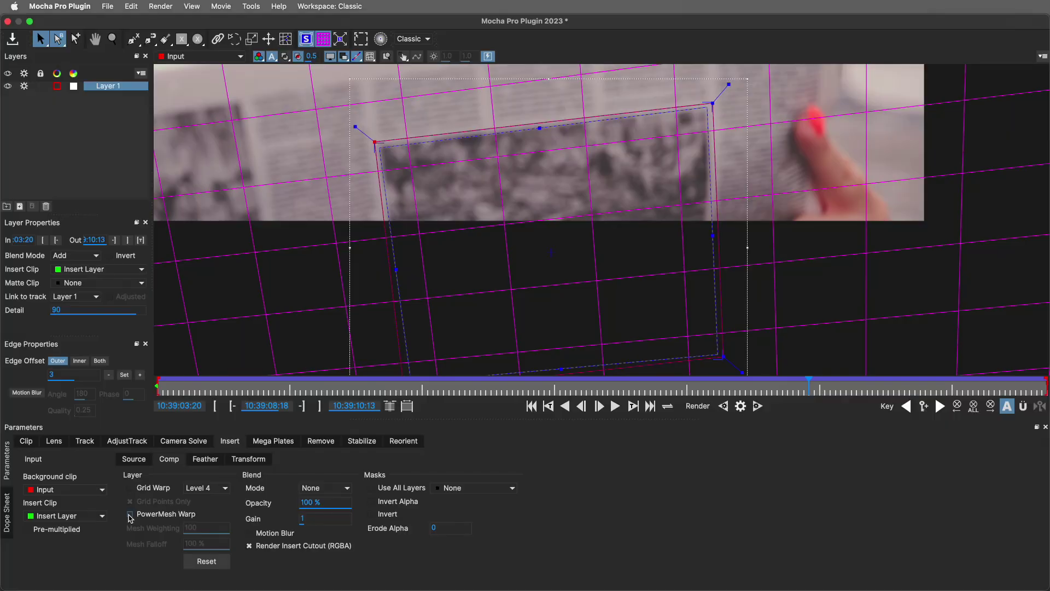
# - Enable PowerMesh Warp and Motion Blur for the insert, and save the Mocha project to return to After Effects
pyautogui.click(130, 514)
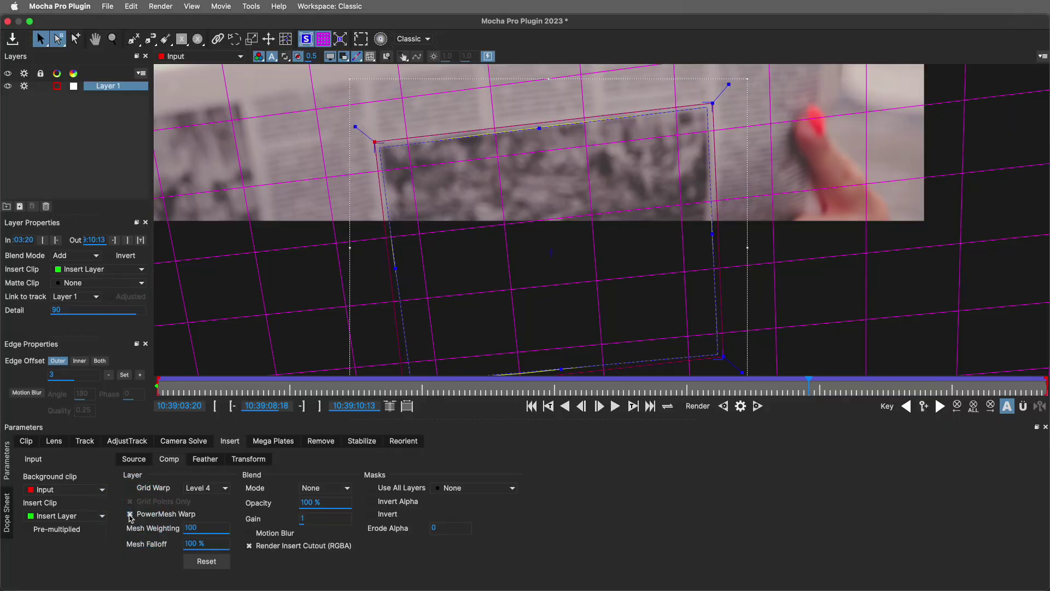
pyautogui.click(249, 534)
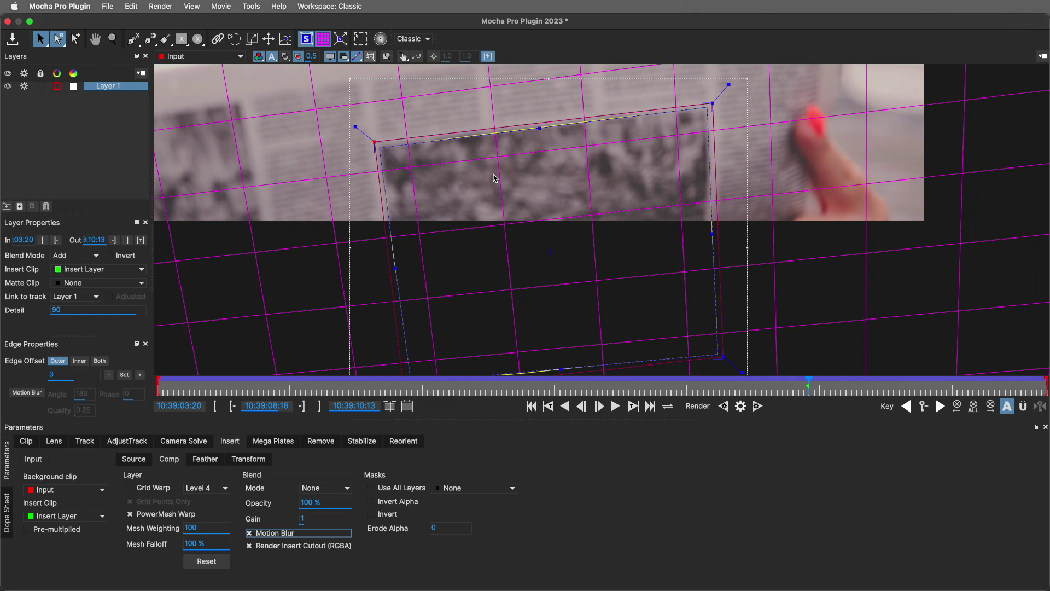
pyautogui.click(7, 21)
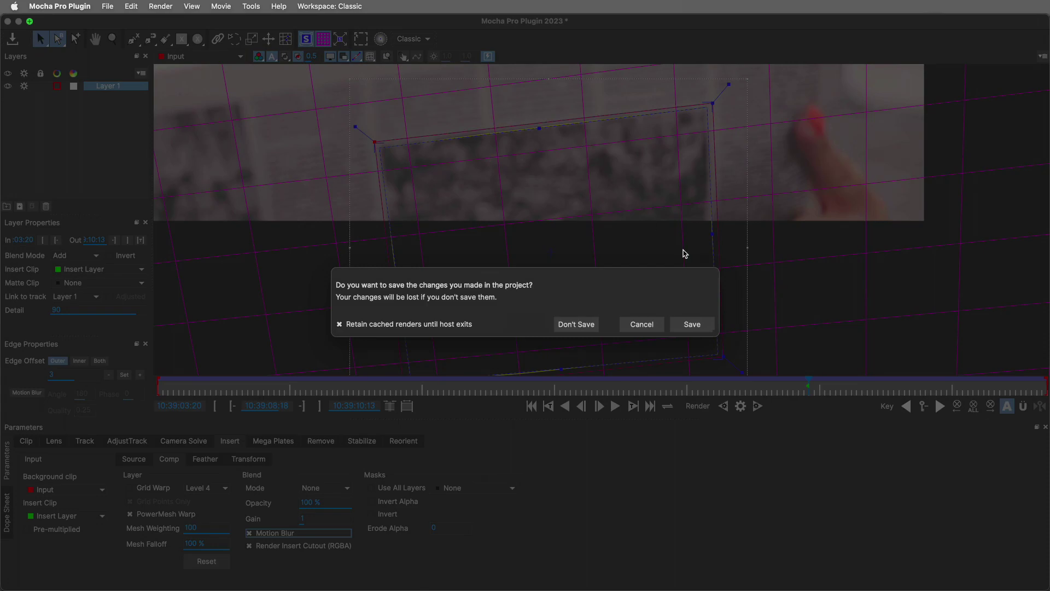
pyautogui.click(690, 325)
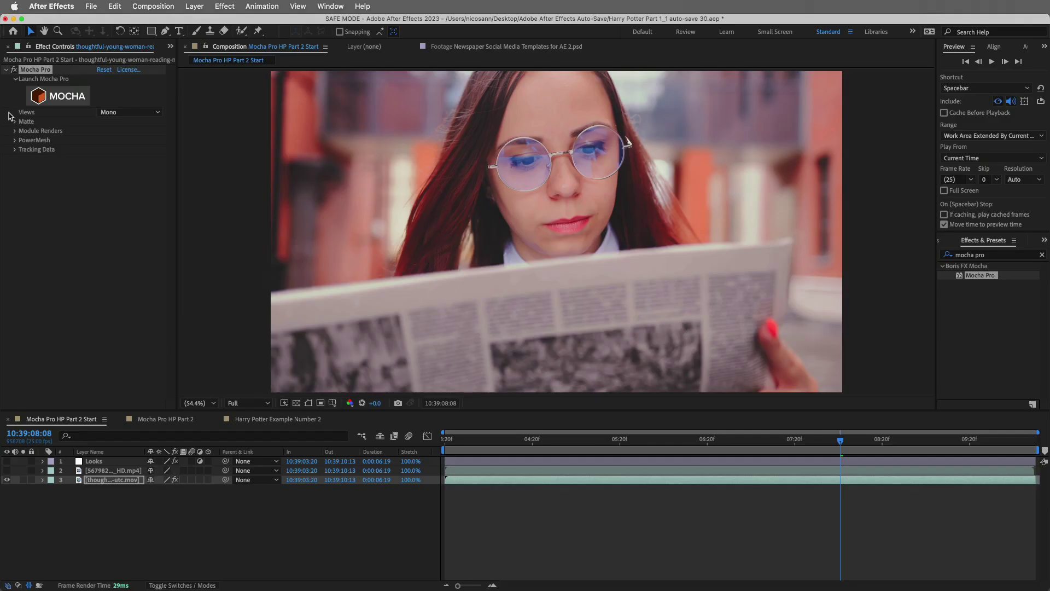
# - Enable Mocha Pro's module render on the newspaper footage and set the module to Insert: Composite
pyautogui.click(15, 132)
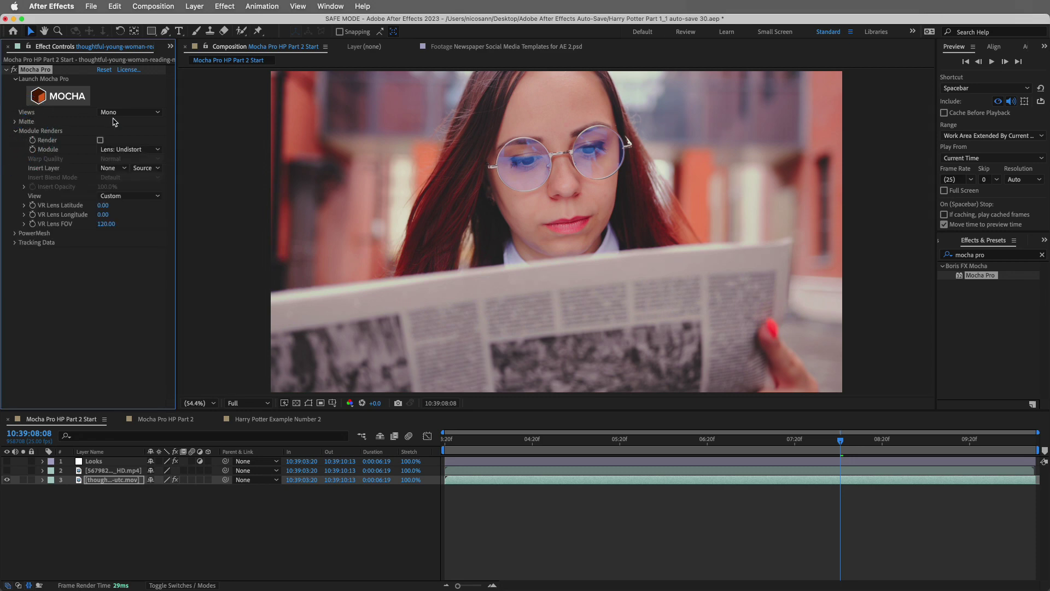
pyautogui.click(101, 140)
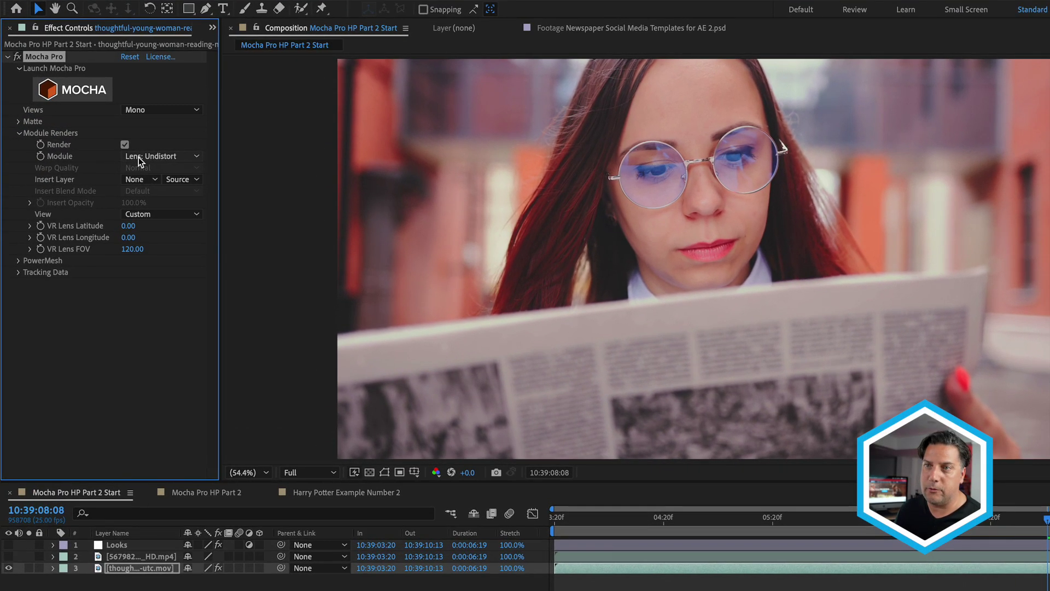
pyautogui.click(140, 159)
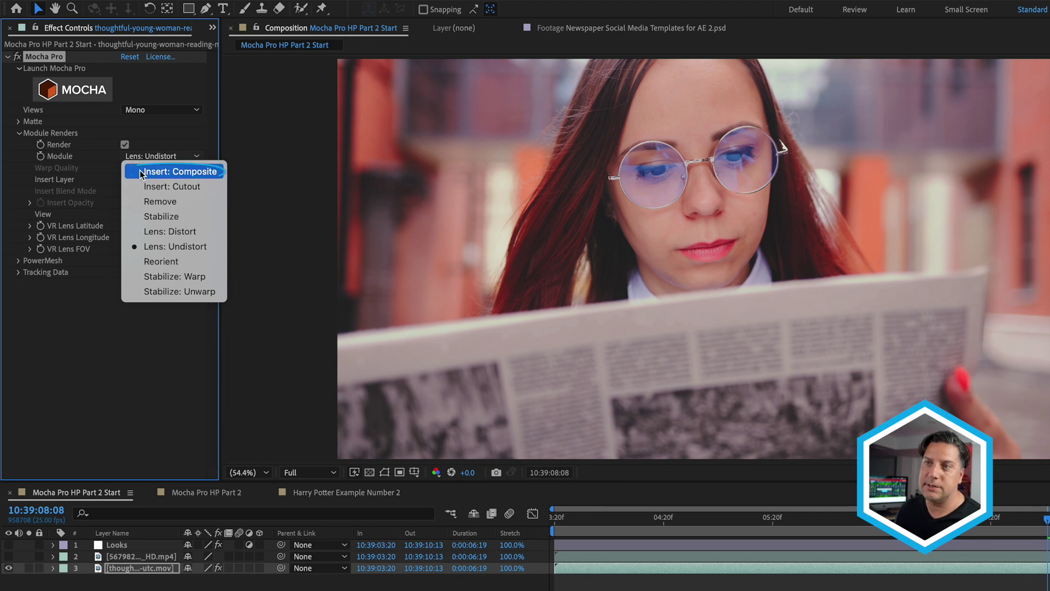
pyautogui.click(145, 172)
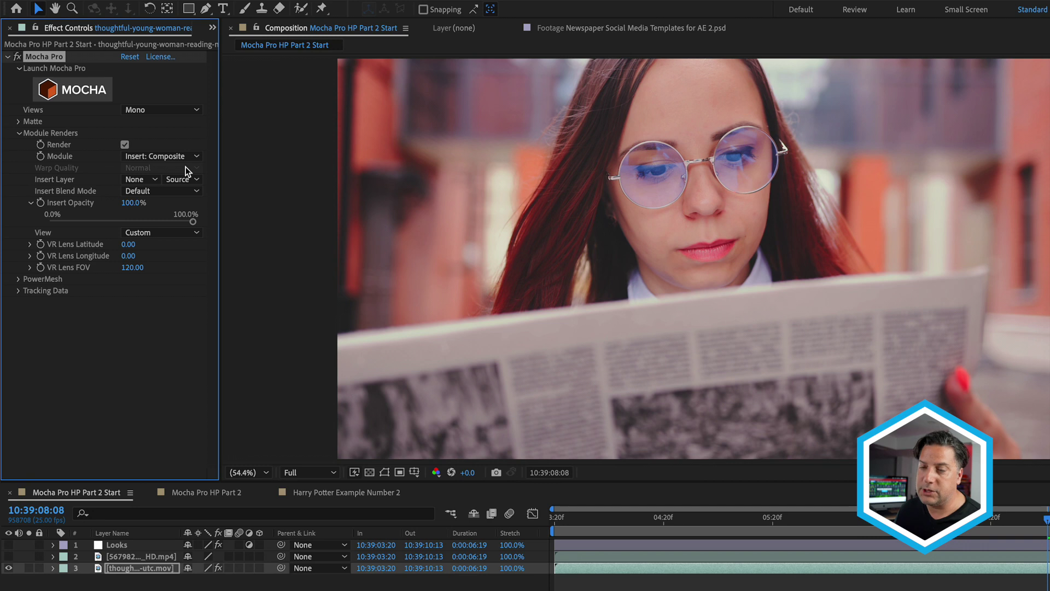
# - Set the Mocha insert layer to the Standing Prophet Shroud clip on layer 2, using its Effects & Masks
pyautogui.click(141, 180)
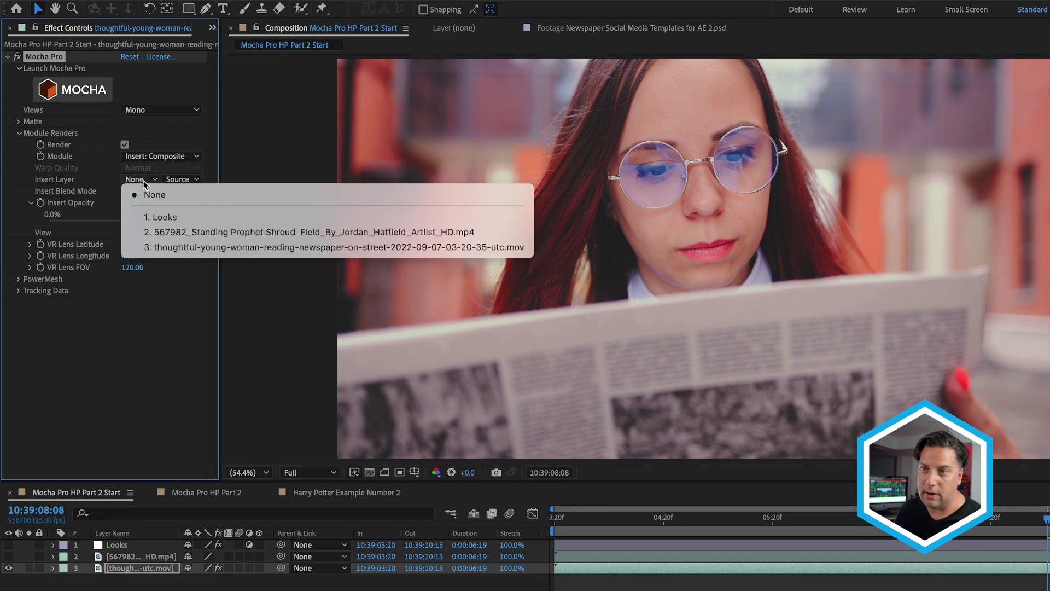
pyautogui.click(149, 232)
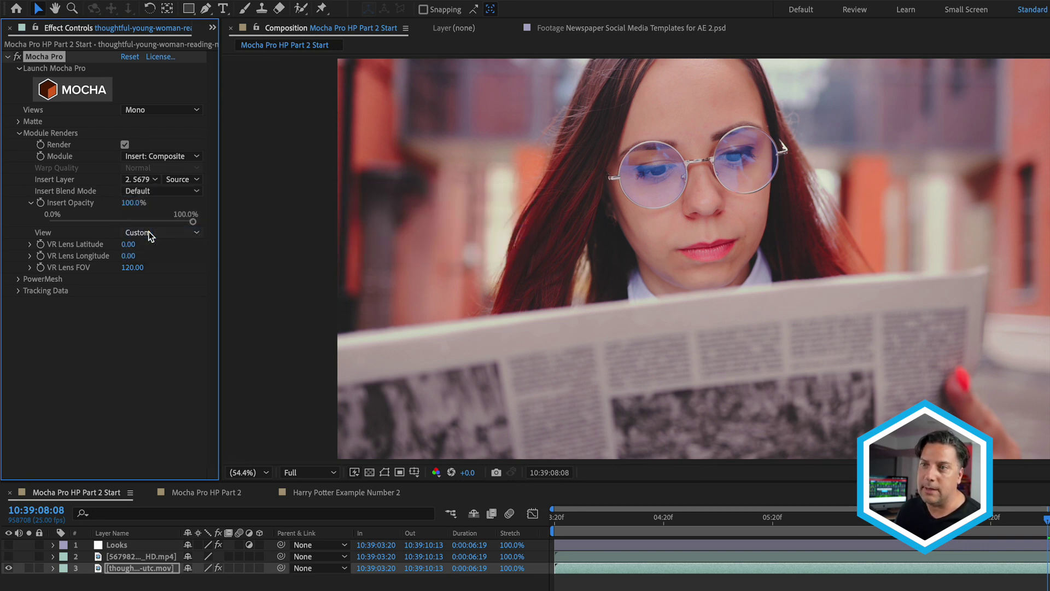
pyautogui.click(185, 183)
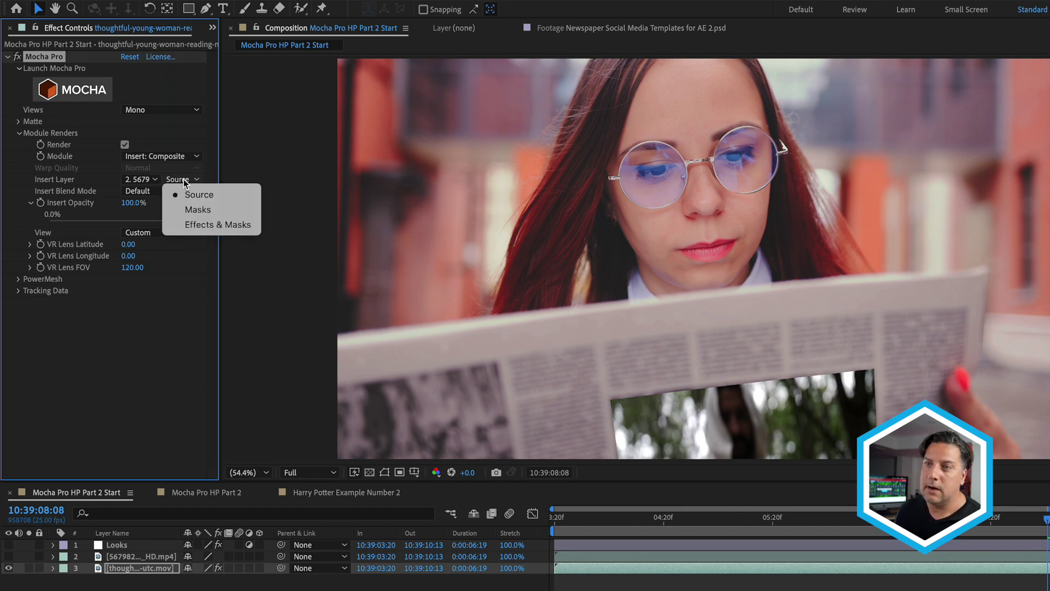
pyautogui.click(192, 224)
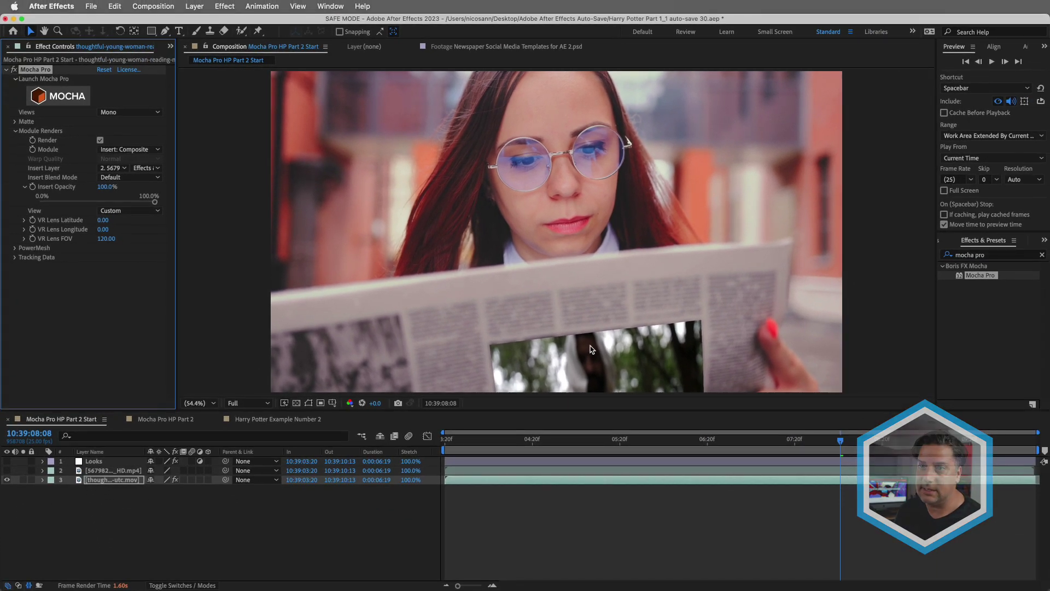
# - Reopen Mocha Pro and, on the first frame, nudge Layer 1's upper surface corners to fit the insert to the newspaper photo
pyautogui.click(60, 96)
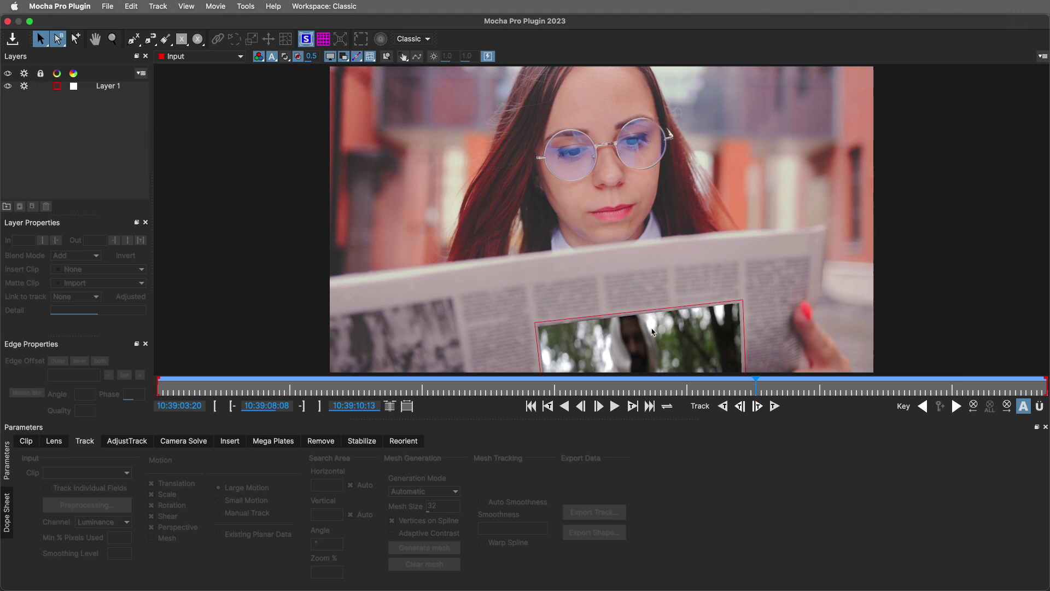
pyautogui.click(230, 442)
pyautogui.click(117, 88)
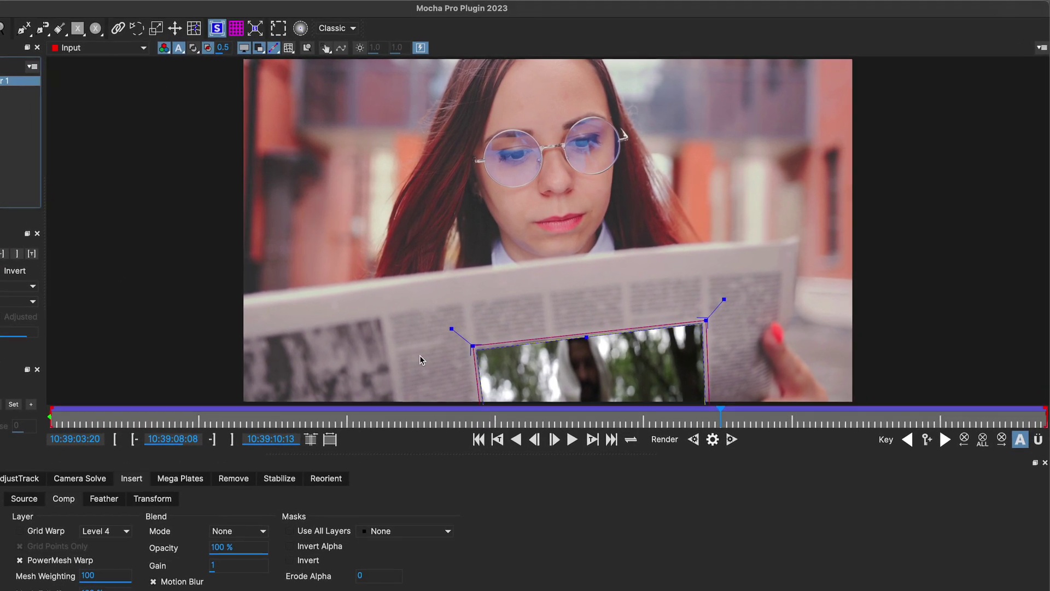
pyautogui.moveTo(121, 414); pyautogui.dragTo(27, 419)
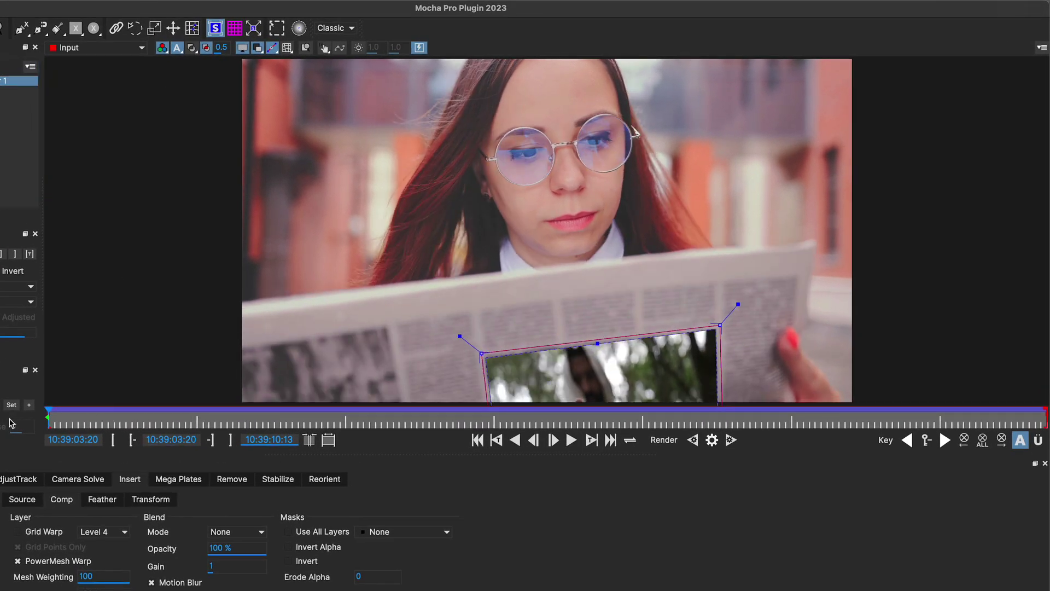
pyautogui.moveTo(481, 354); pyautogui.dragTo(477, 356)
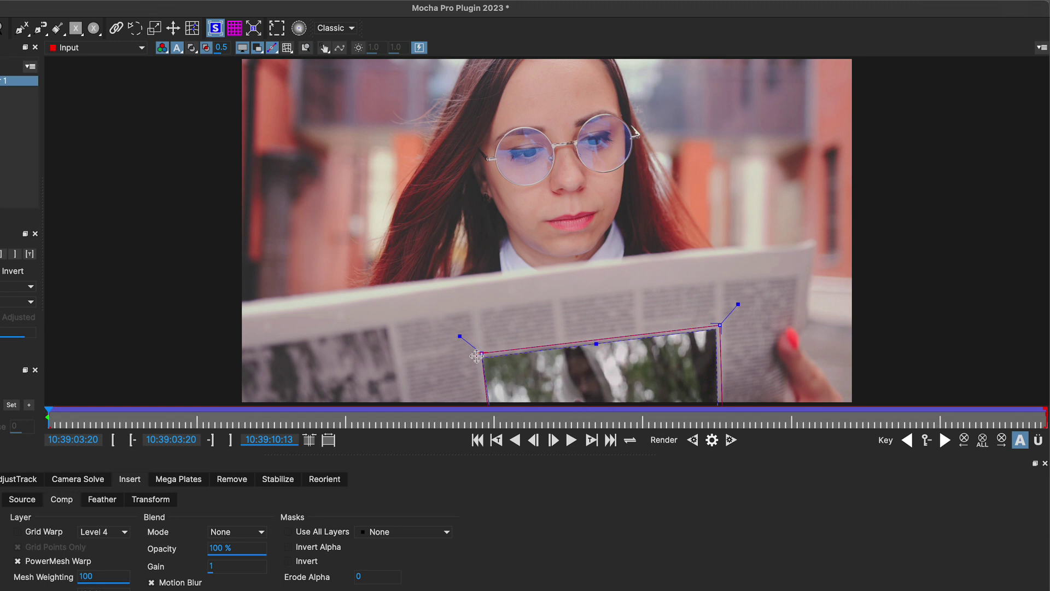
pyautogui.moveTo(722, 324); pyautogui.dragTo(720, 324)
pyautogui.moveTo(477, 355); pyautogui.dragTo(475, 352)
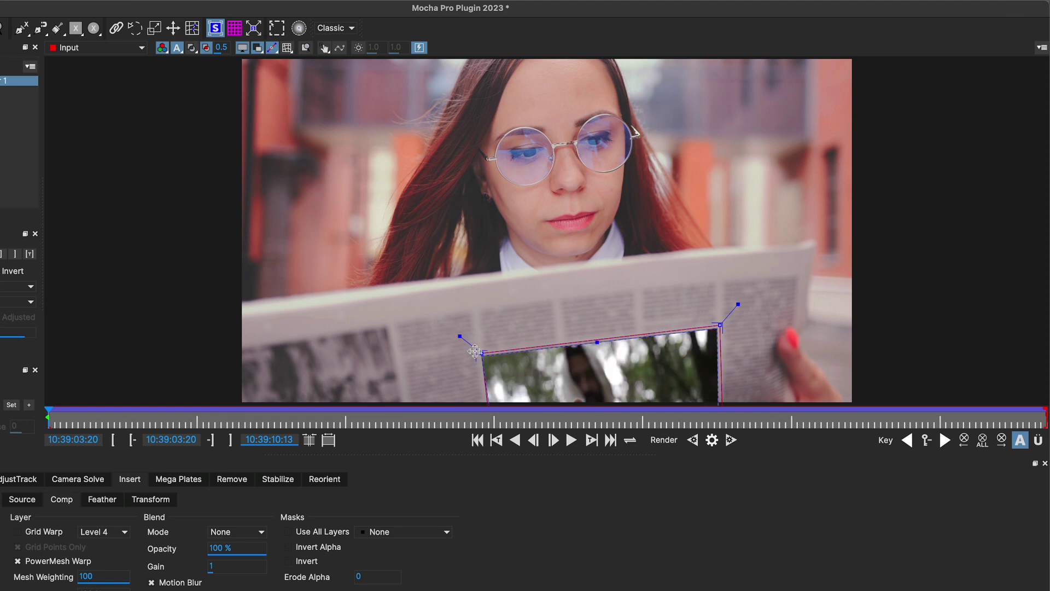
# - Lock the insert's feather values together and set the feather to 0.02 on all four edges
pyautogui.click(107, 500)
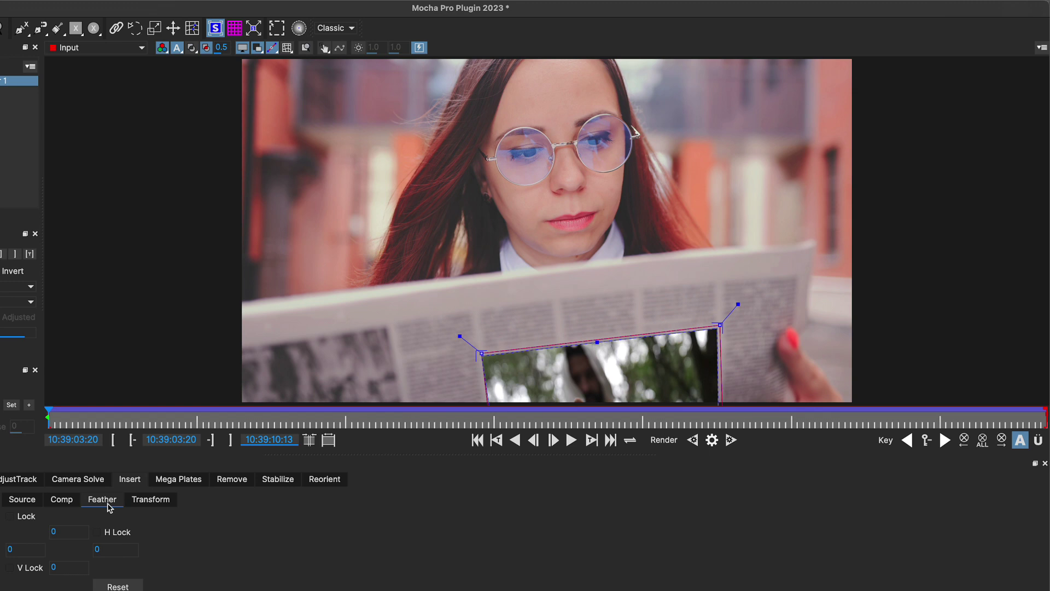
pyautogui.click(10, 516)
pyautogui.click(65, 533)
pyautogui.write('.02')
pyautogui.press('Return')
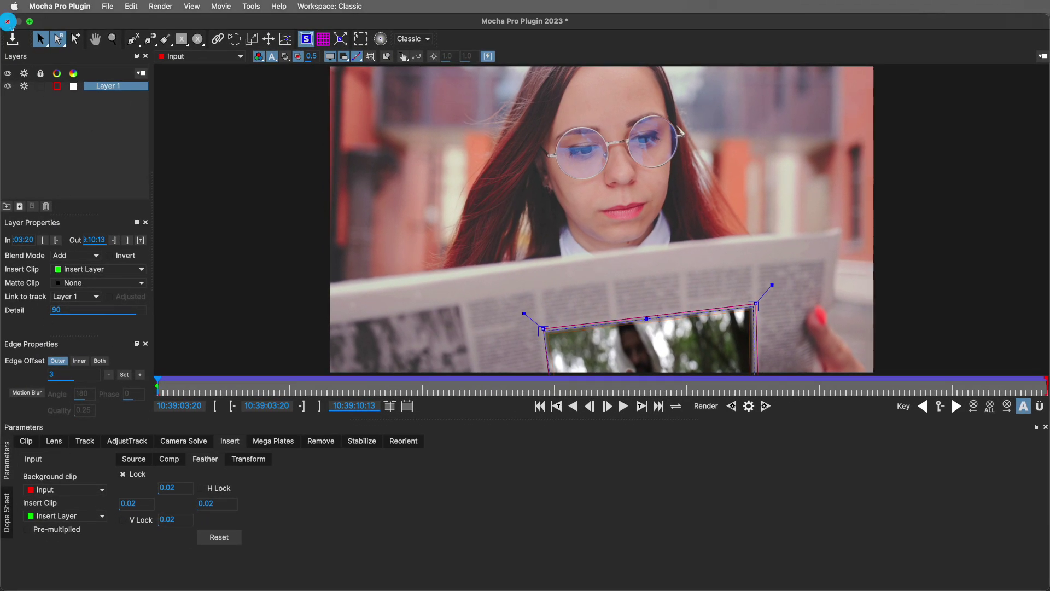
# - Save and close the Mocha project, and preview the composite from the first frame in After Effects
pyautogui.click(8, 22)
pyautogui.click(704, 326)
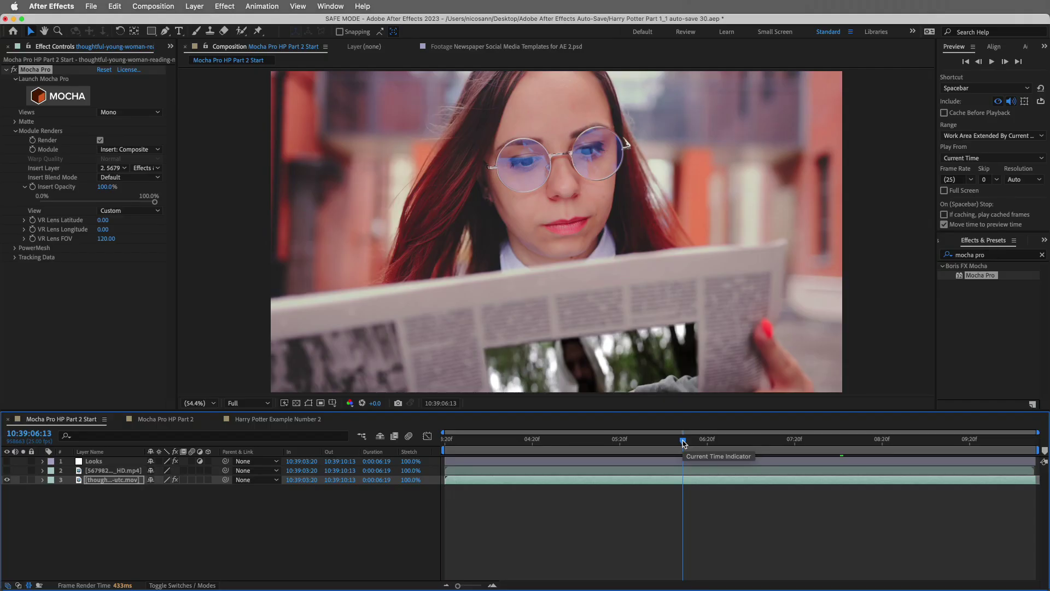
pyautogui.moveTo(683, 441); pyautogui.dragTo(446, 441)
pyautogui.press('space')
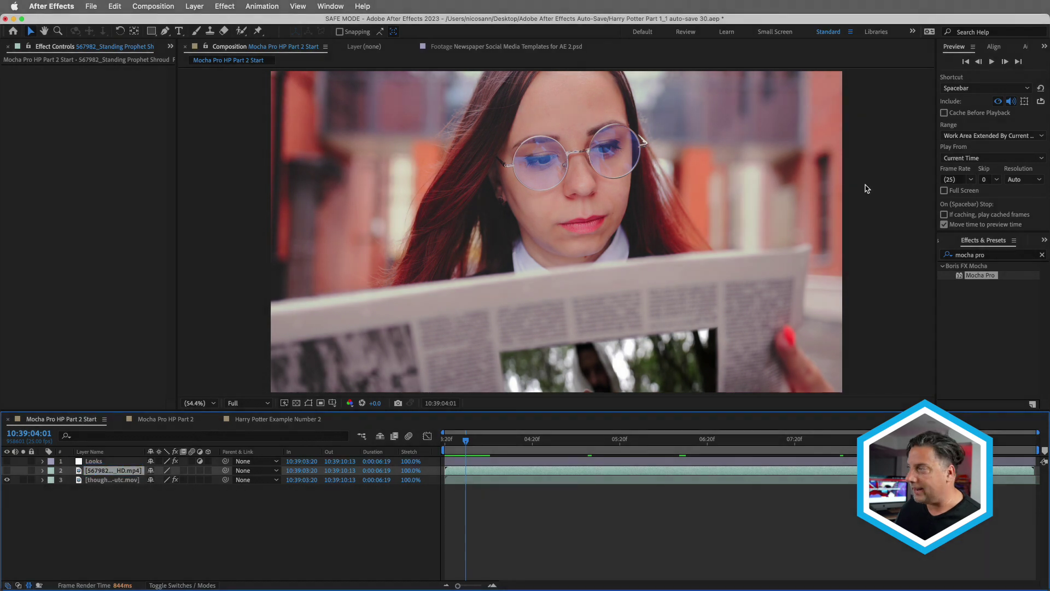
# - Find the BCC Halftone effect with "half", apply it to the Standing Prophet Shroud layer and set its shape to Line
pyautogui.click(994, 255)
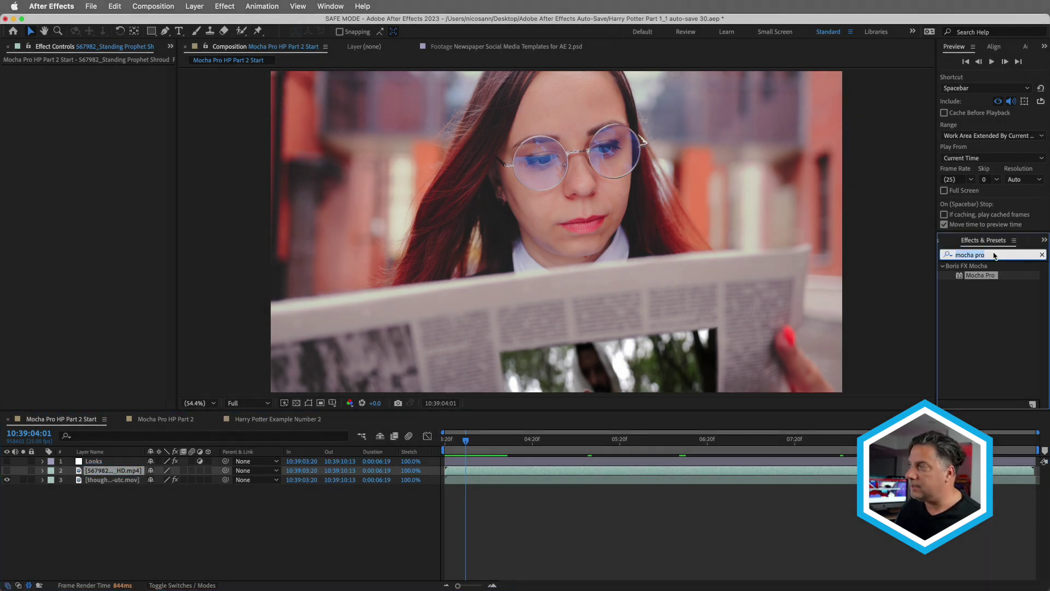
pyautogui.write('ha')
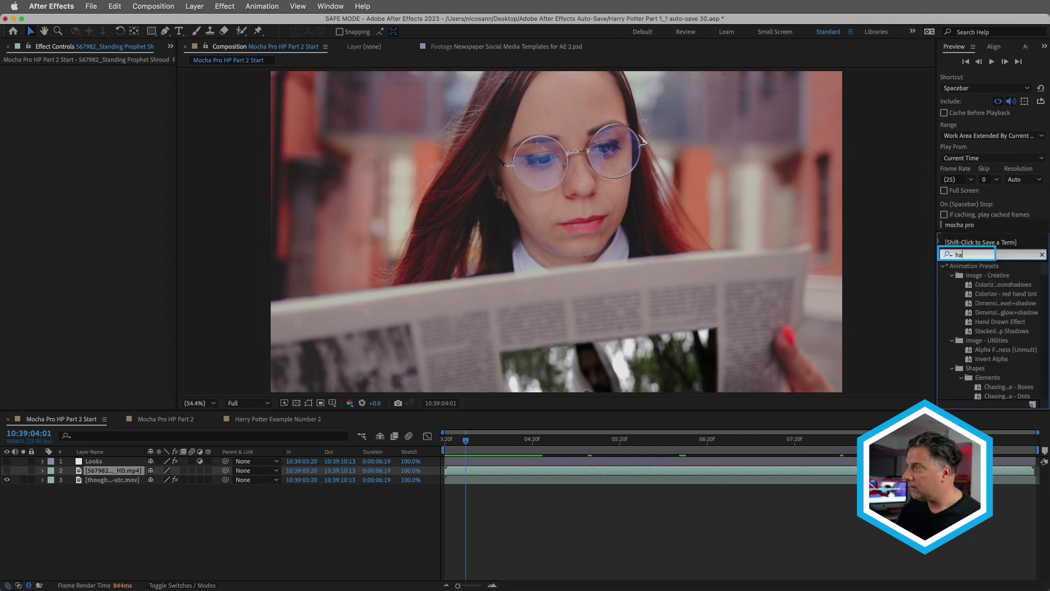
pyautogui.write('lf')
pyautogui.click(966, 313)
pyautogui.moveTo(841, 257); pyautogui.dragTo(87, 477)
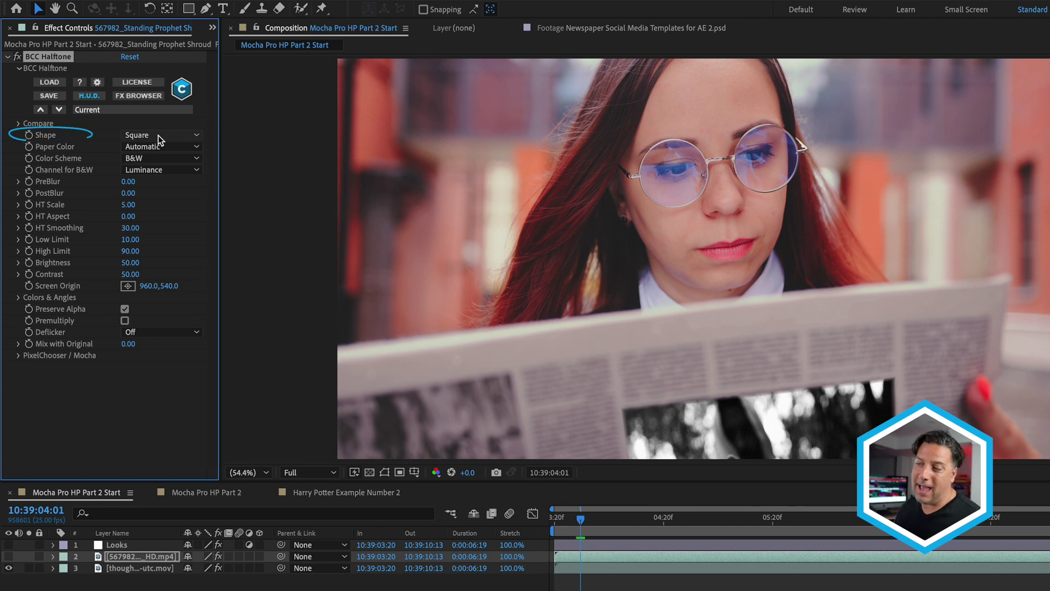
pyautogui.click(159, 135)
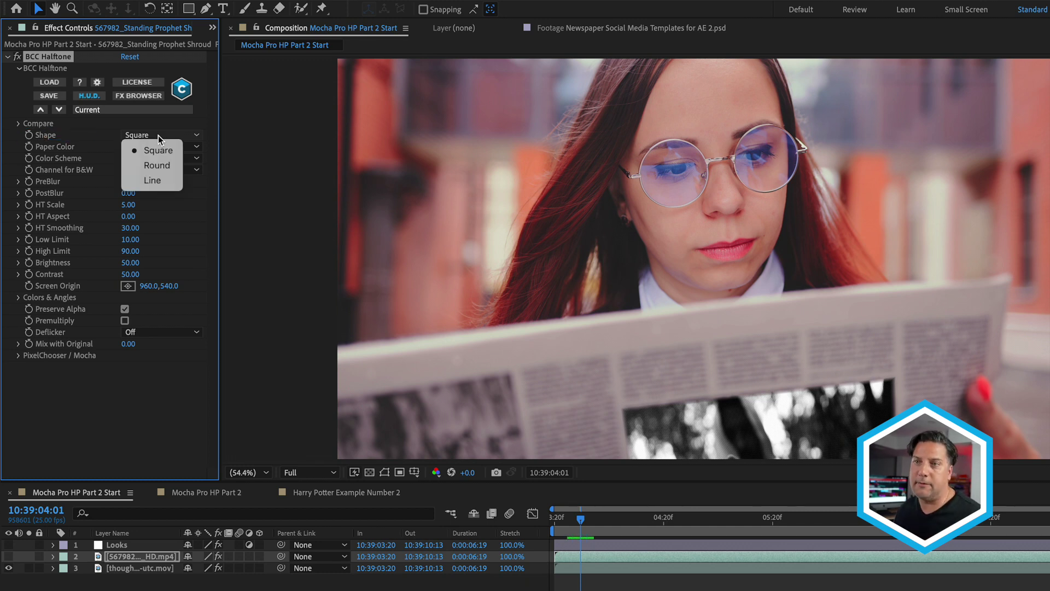
pyautogui.click(161, 182)
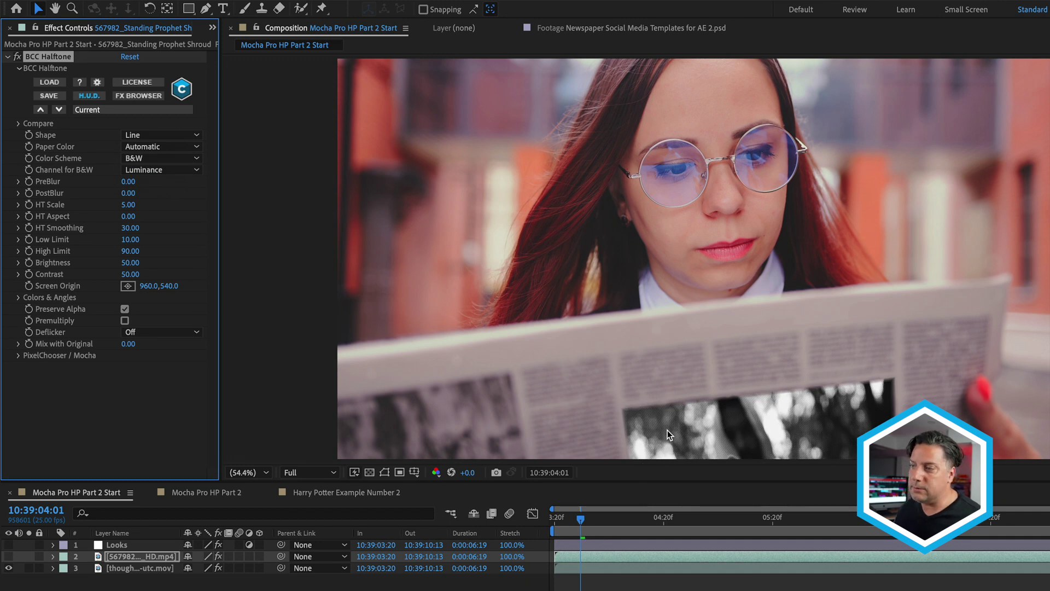
# - Try the CMY color scheme on the BCC Halftone effect, and return it to B&W
pyautogui.click(150, 159)
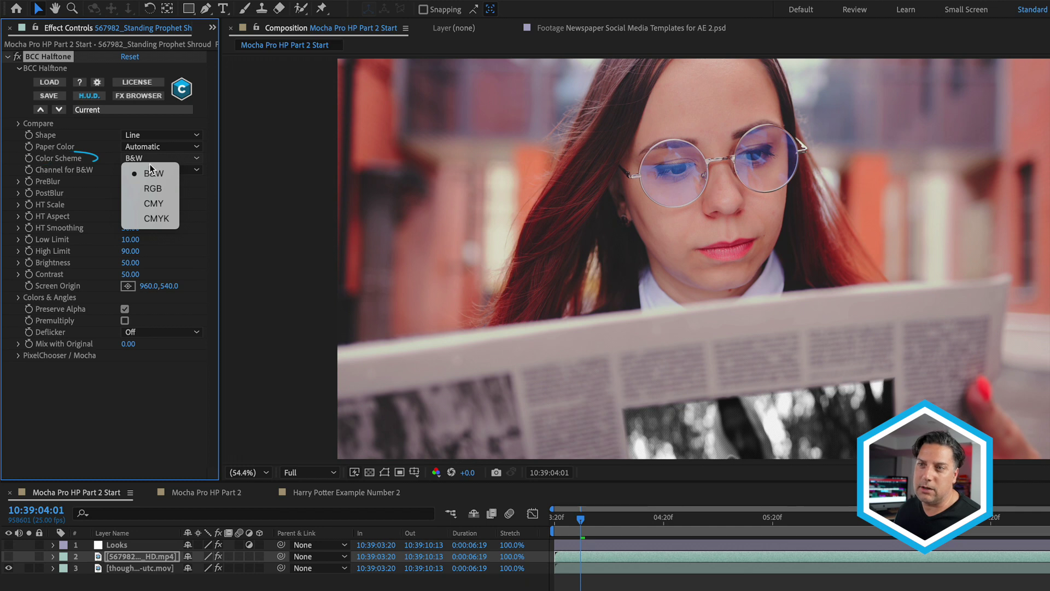
pyautogui.click(156, 203)
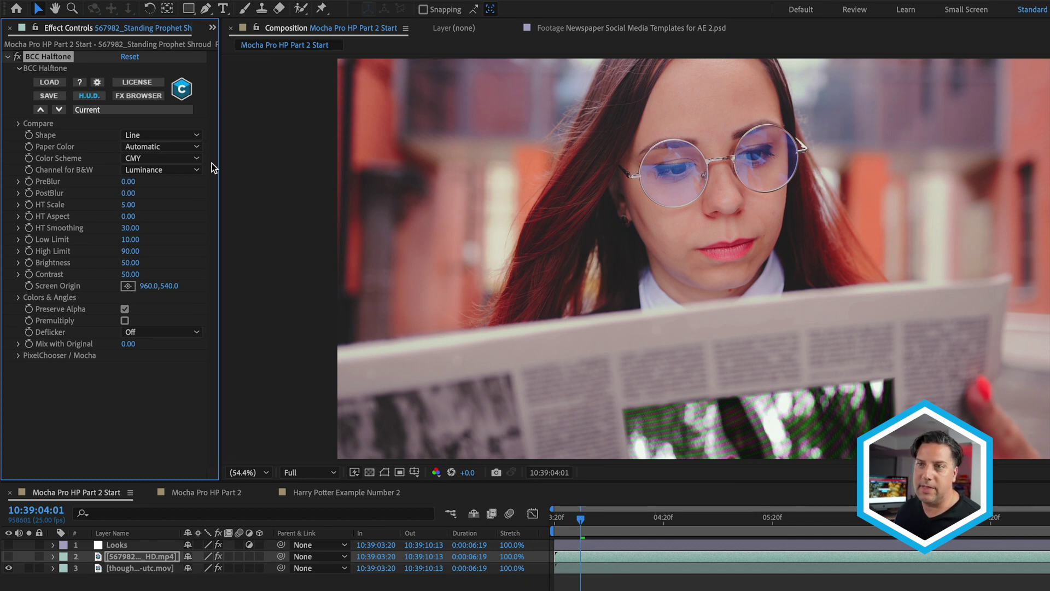
pyautogui.click(165, 160)
pyautogui.click(159, 174)
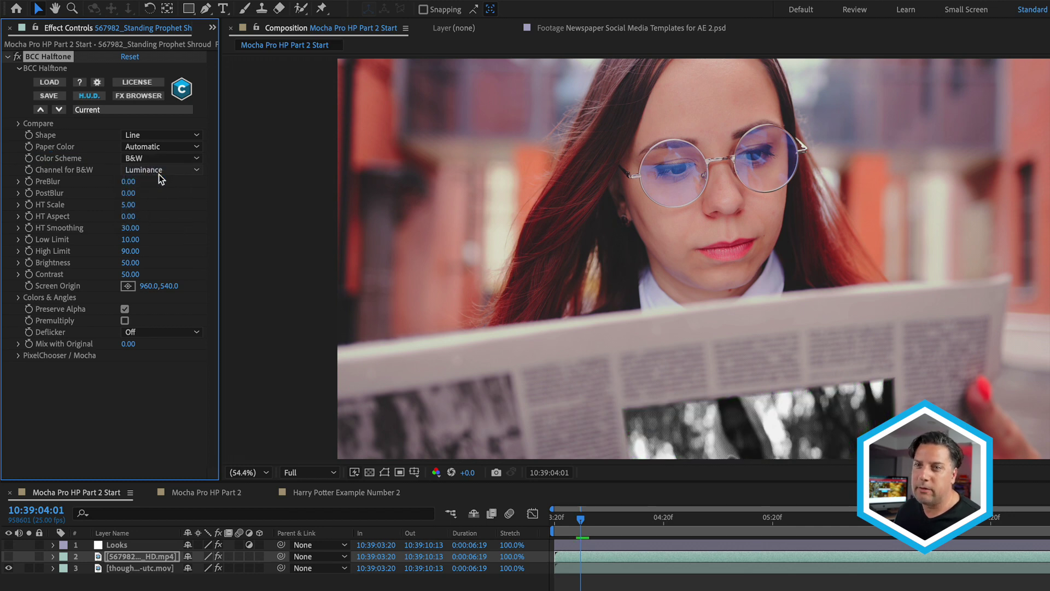
# - Set the BCC Halftone brightness to 60 and contrast to 30
pyautogui.click(126, 263)
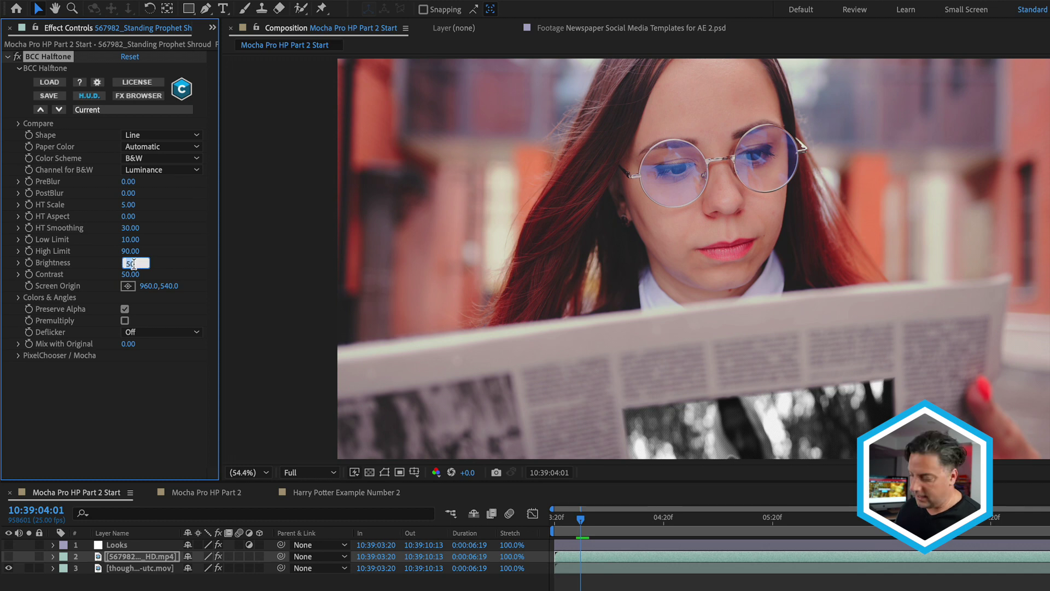
pyautogui.write('60')
pyautogui.press('Return')
pyautogui.click(131, 274)
pyautogui.write('30')
pyautogui.press('Return')
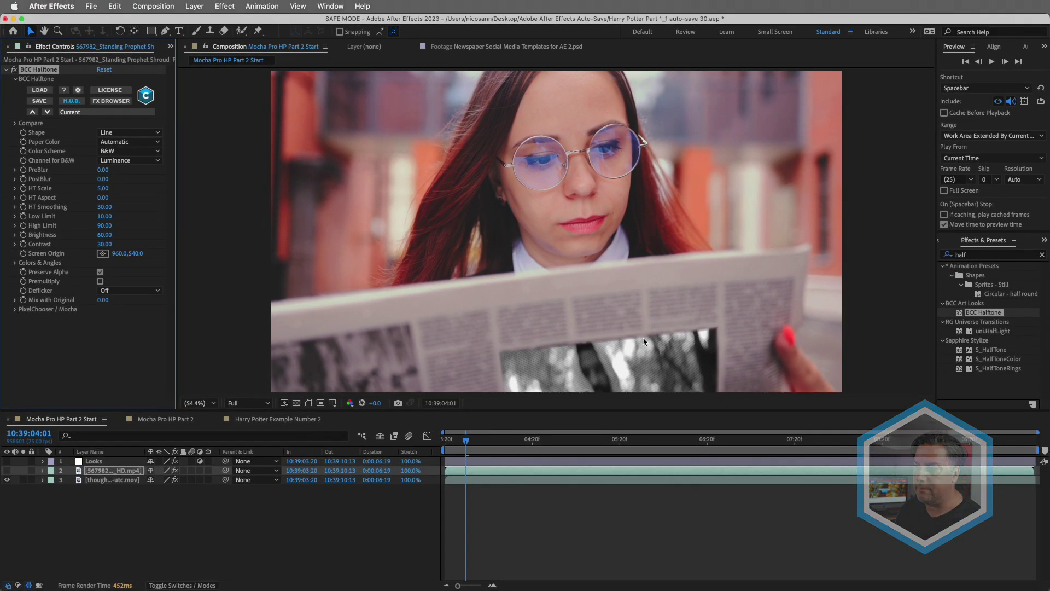
# - Find the Color Link effect with "color link" and apply it to the Standing Prophet Shroud layer
pyautogui.click(969, 256)
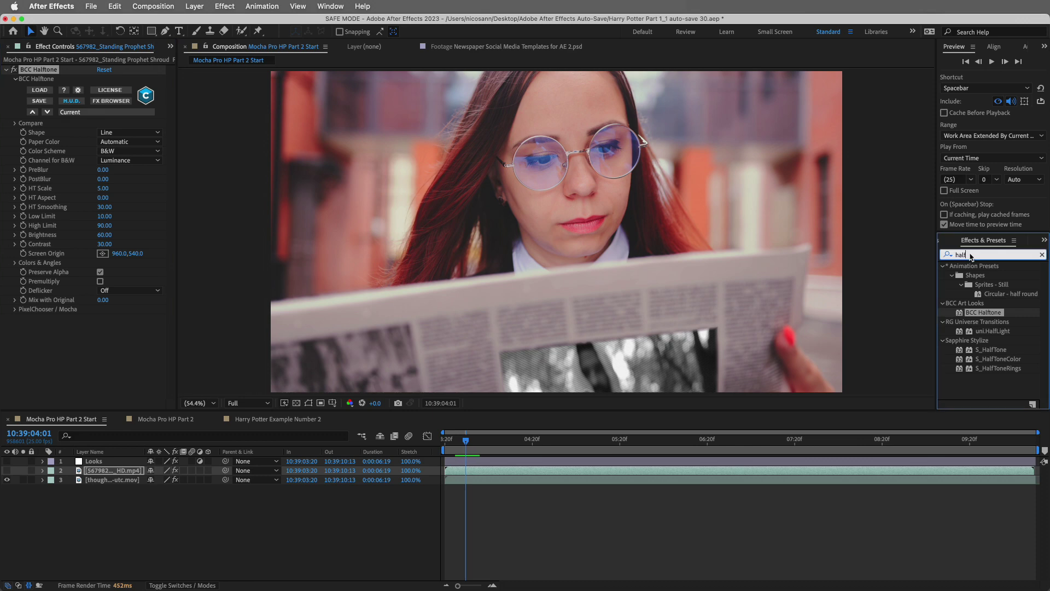
pyautogui.doubleClick(971, 256)
pyautogui.write('color')
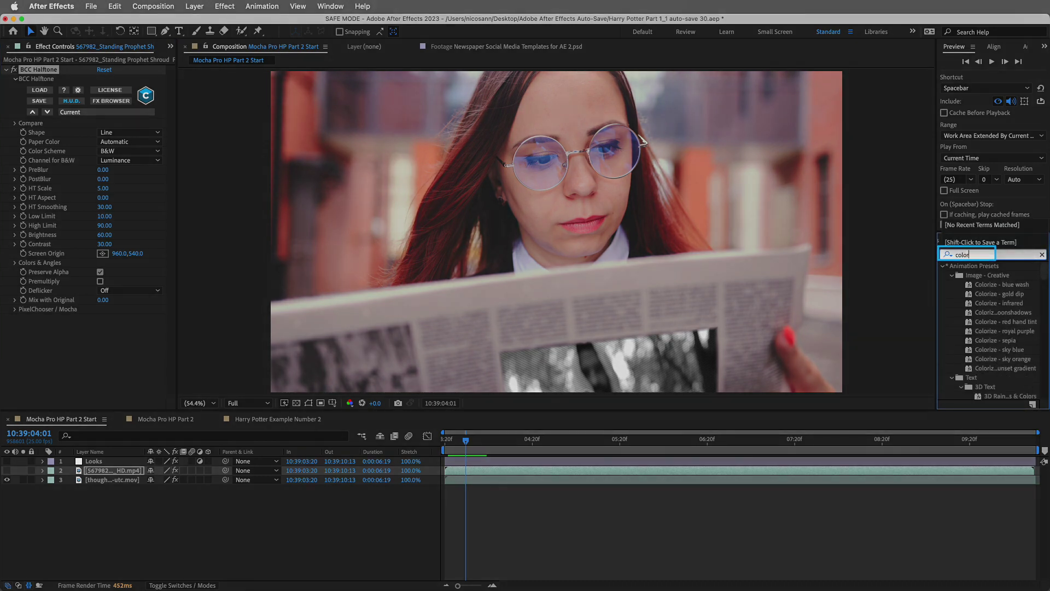
pyautogui.write(' link')
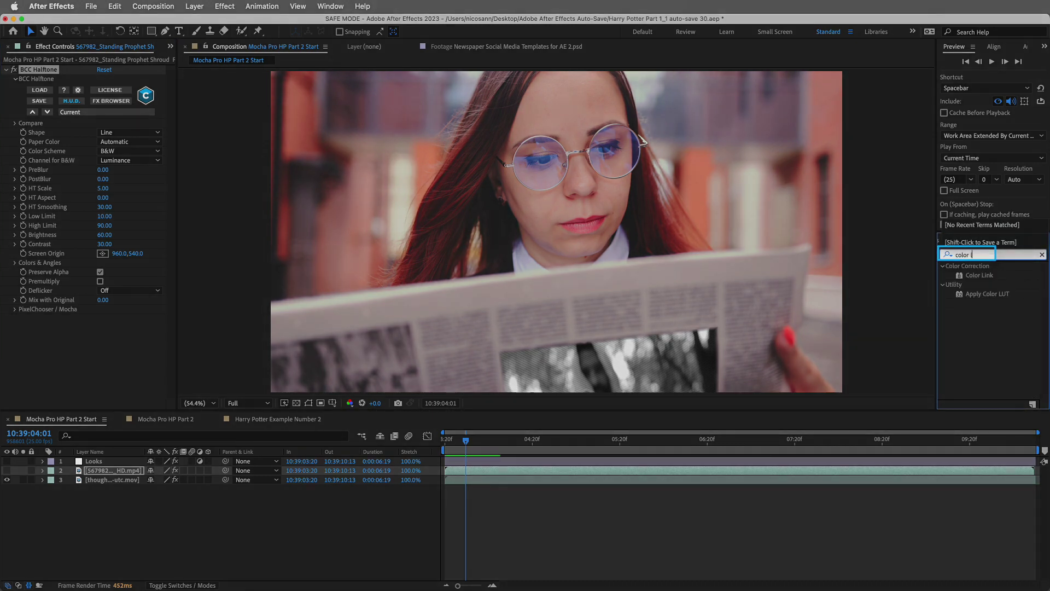
pyautogui.click(958, 276)
pyautogui.doubleClick(958, 277)
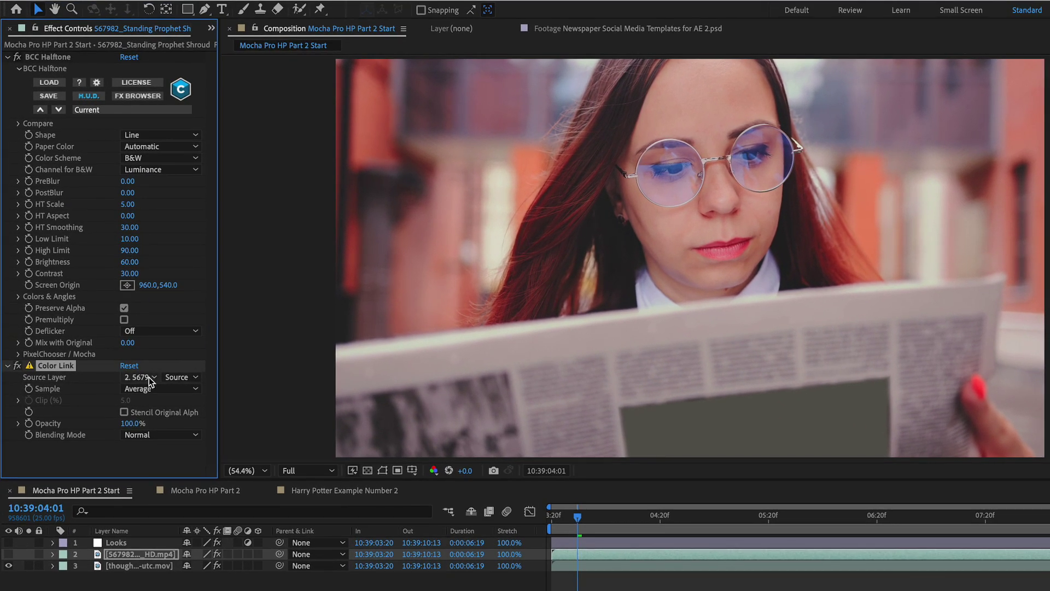
# - Set Color Link's source layer to the thoughtful-young-woman-reading-newspaper footage and its sample to Max RGB
pyautogui.click(145, 378)
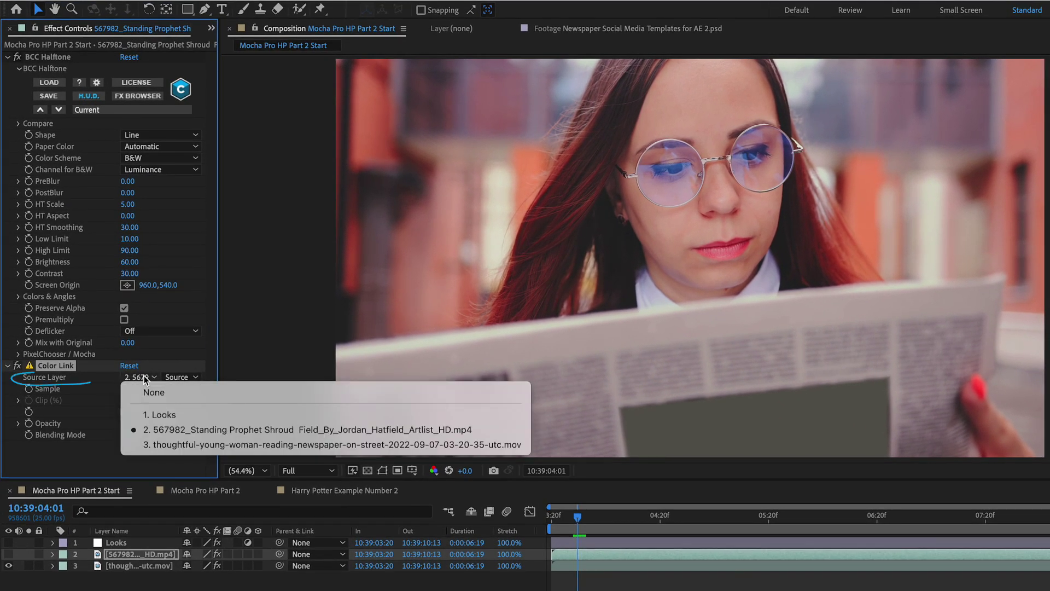
pyautogui.click(163, 446)
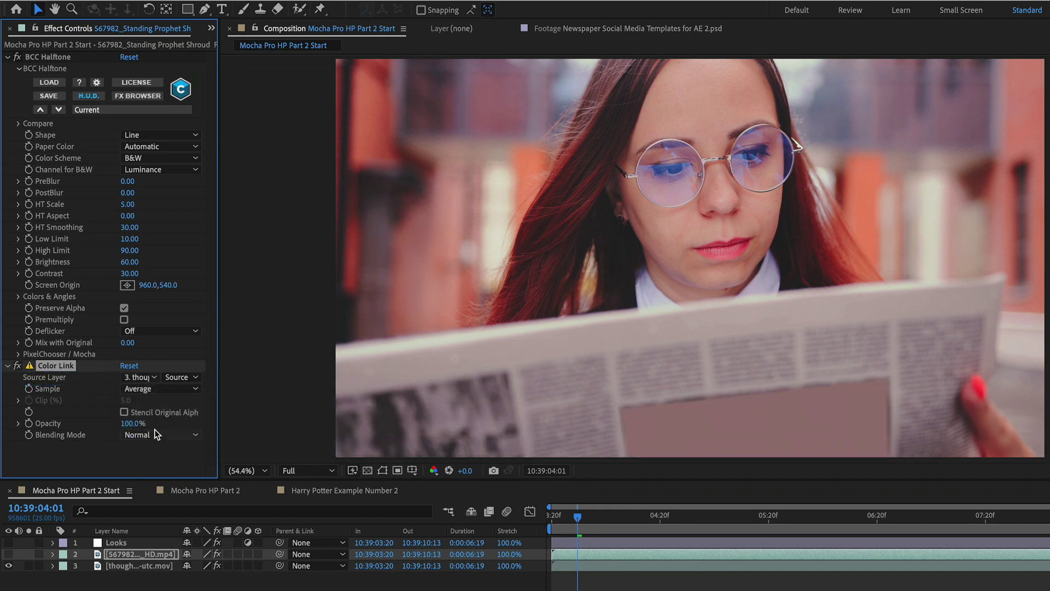
pyautogui.click(136, 389)
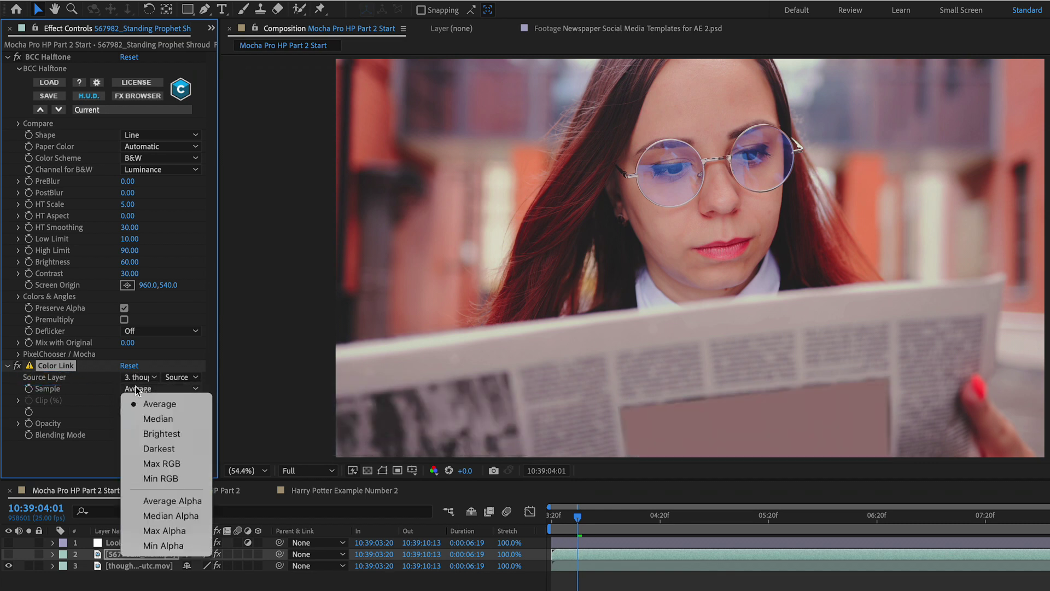
pyautogui.click(161, 463)
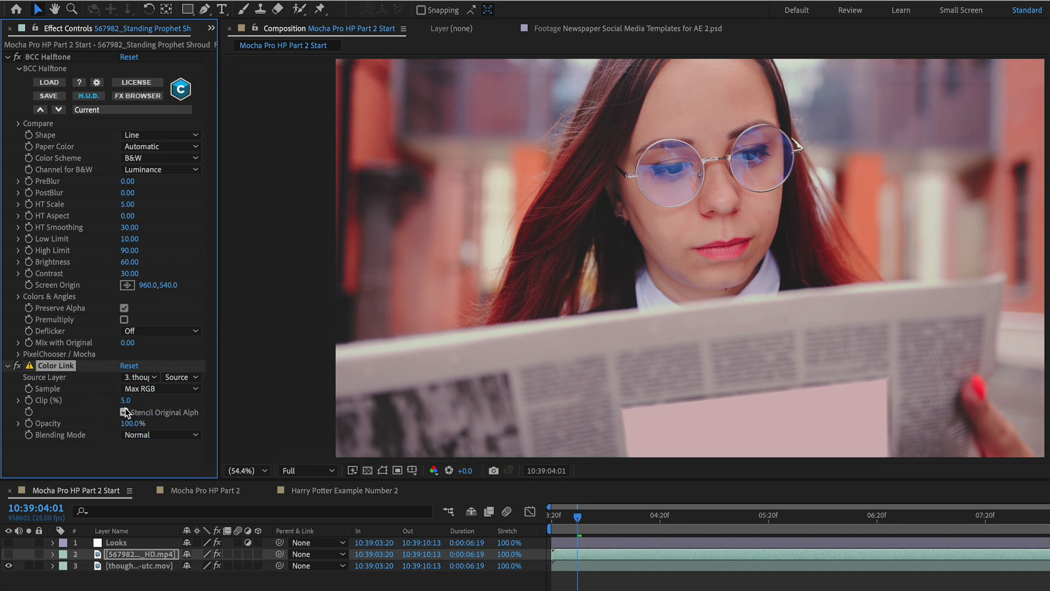
# - Enable Stencil Original Alpha on Color Link and set its blending mode to Overlay
pyautogui.click(157, 434)
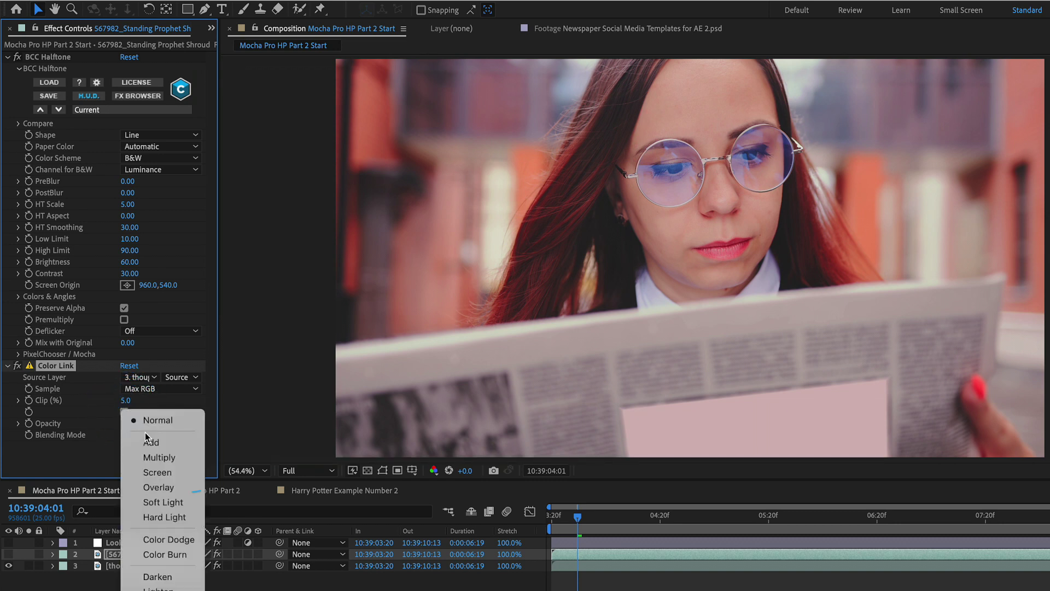
pyautogui.click(162, 487)
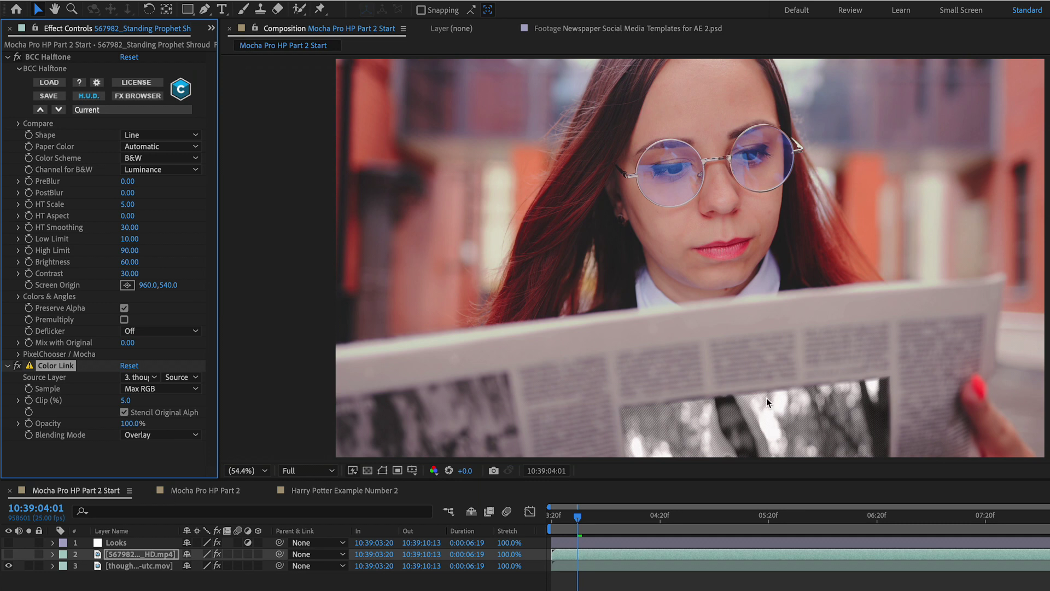
pyautogui.moveTo(602, 516); pyautogui.dragTo(730, 517)
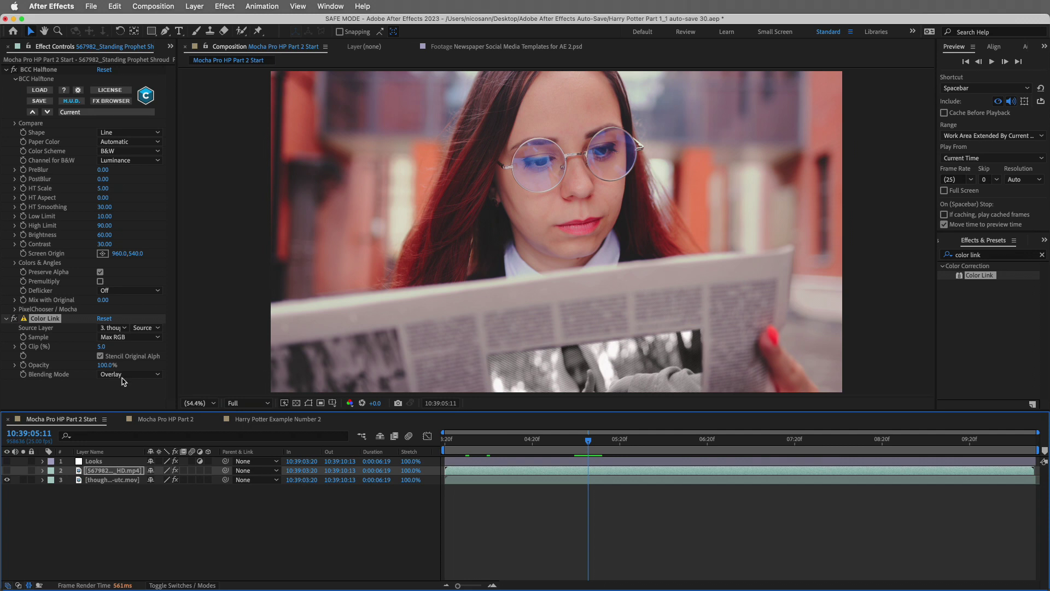
# - Make the Looks adjustment layer visible, and play the finished Mocha Pro HP Part 2 composition
pyautogui.click(95, 462)
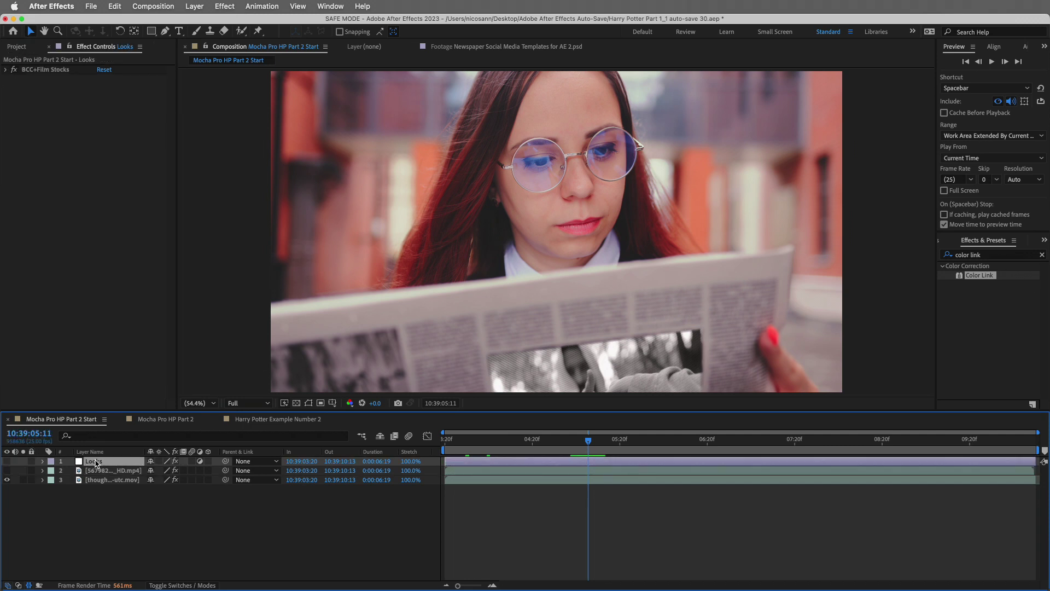
pyautogui.click(8, 462)
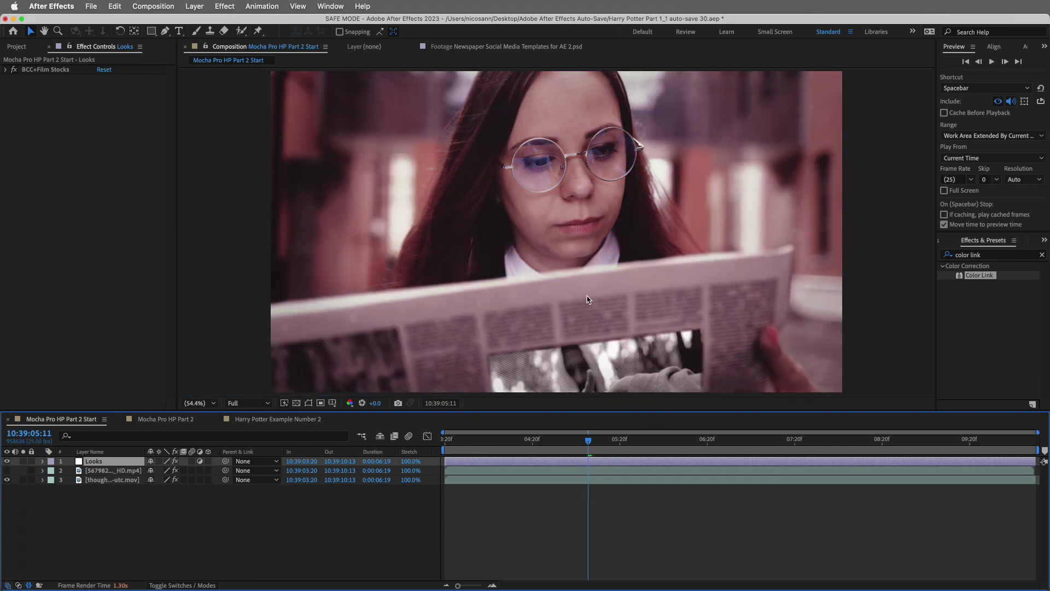
pyautogui.click(164, 419)
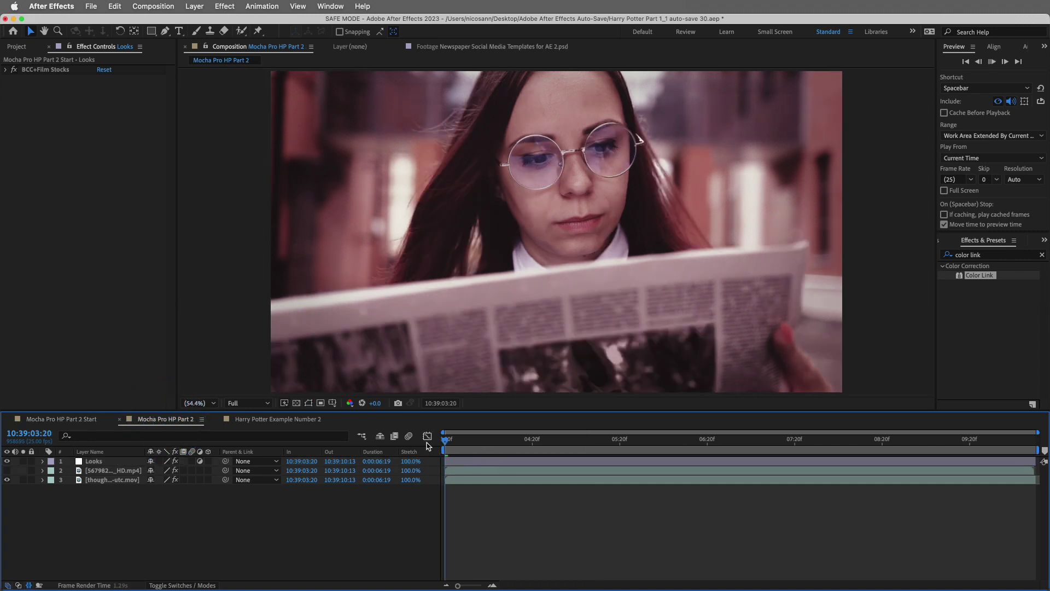
pyautogui.press('space')
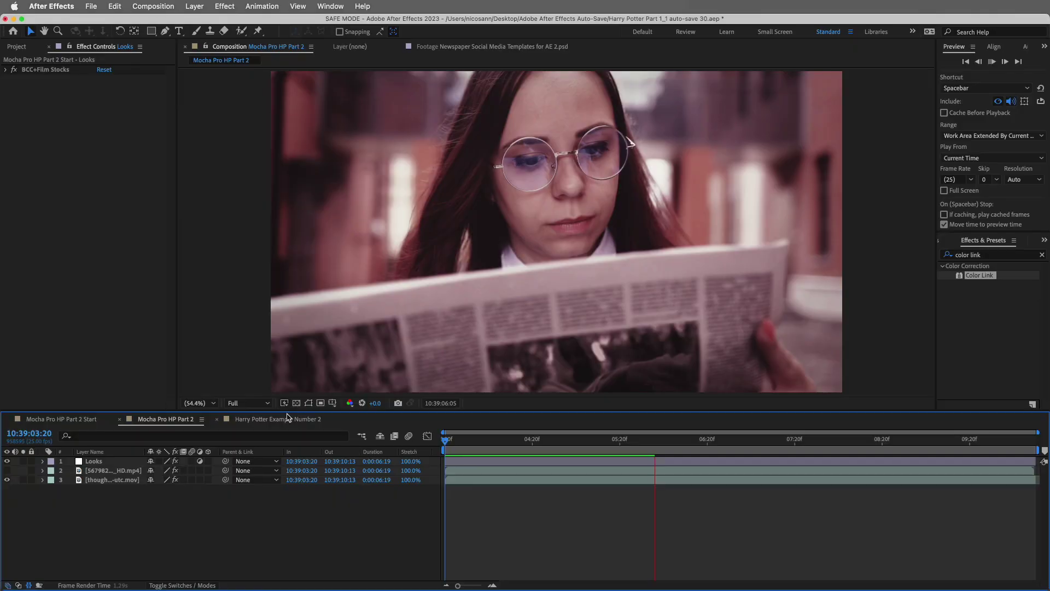
# - Open the Harry Potter Example Number 2 composition and view its Newspaper Social Media Templates for AE 2.psd layer on its own
pyautogui.click(279, 419)
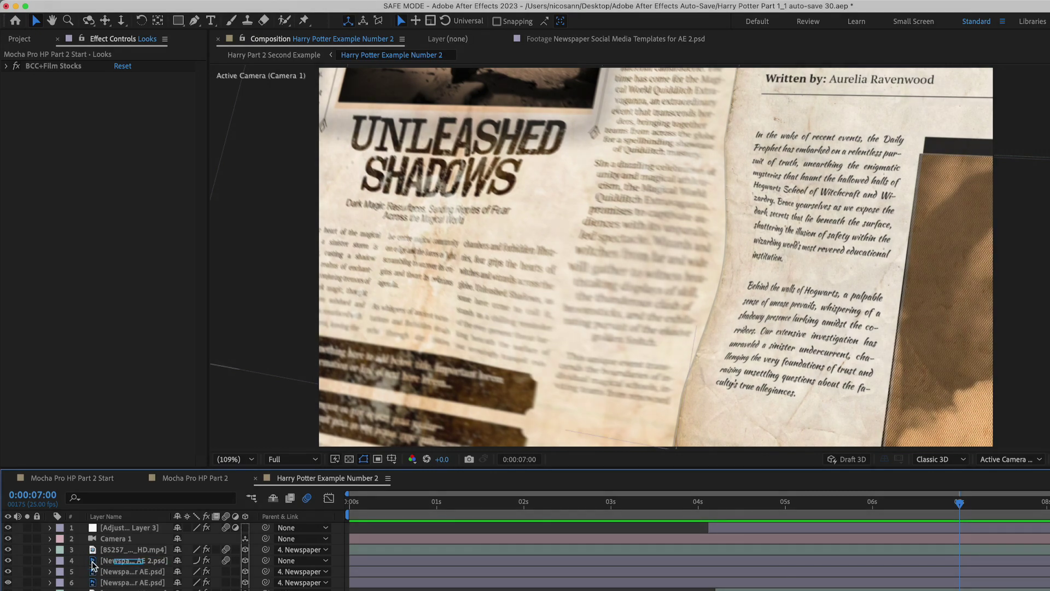
pyautogui.doubleClick(93, 563)
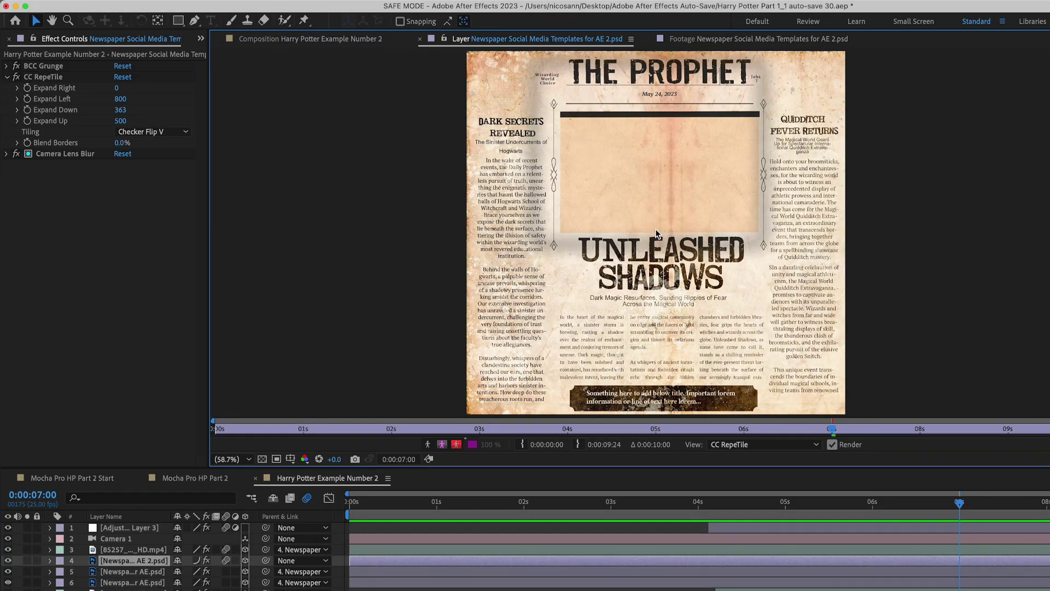
# - Switch to the browser and look through the Newspaper Social Media Templates page on Envato Elements
pyautogui.hotkey('ctrl', 'Right')
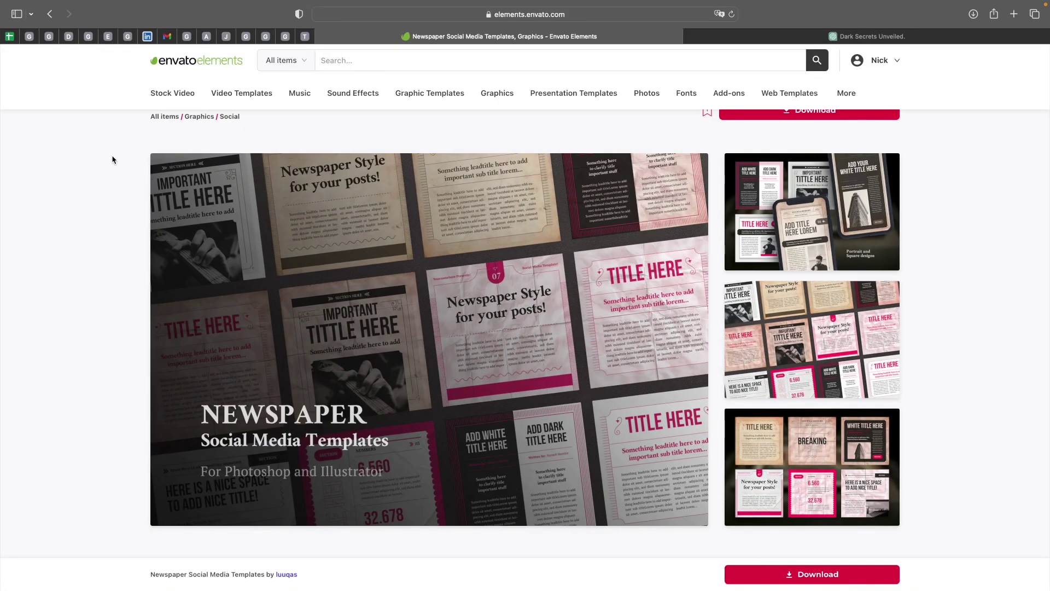
pyautogui.scroll(-3, 256, 328)
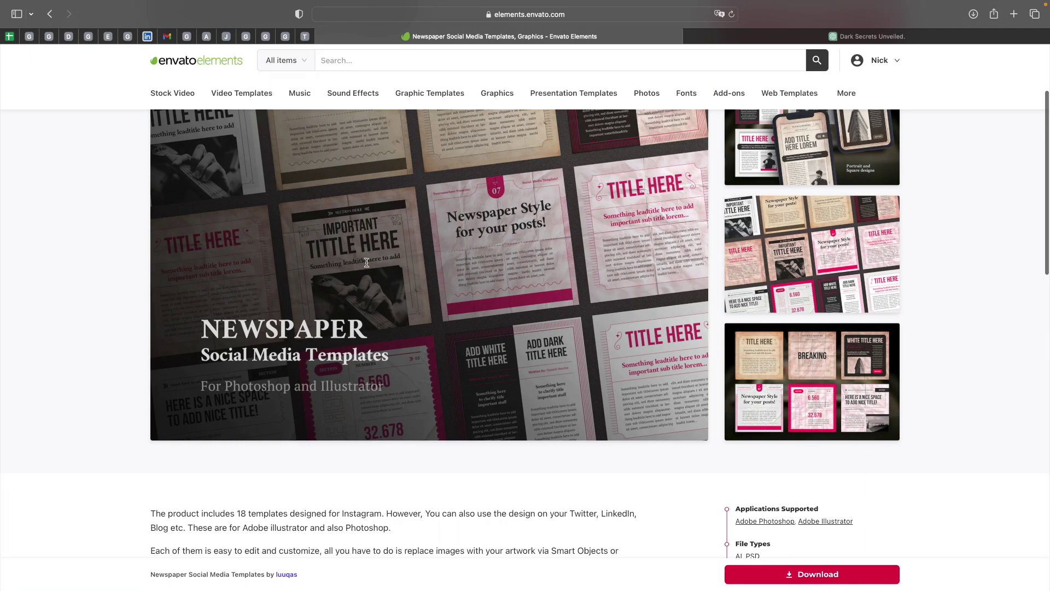
pyautogui.scroll(4, 366, 266)
pyautogui.scroll(-3, 366, 265)
# - Switch to Photoshop and toggle group 04 and the UNLEASHED SHADOWS text layer off and on to examine the template
pyautogui.hotkey('ctrl', 'Right')
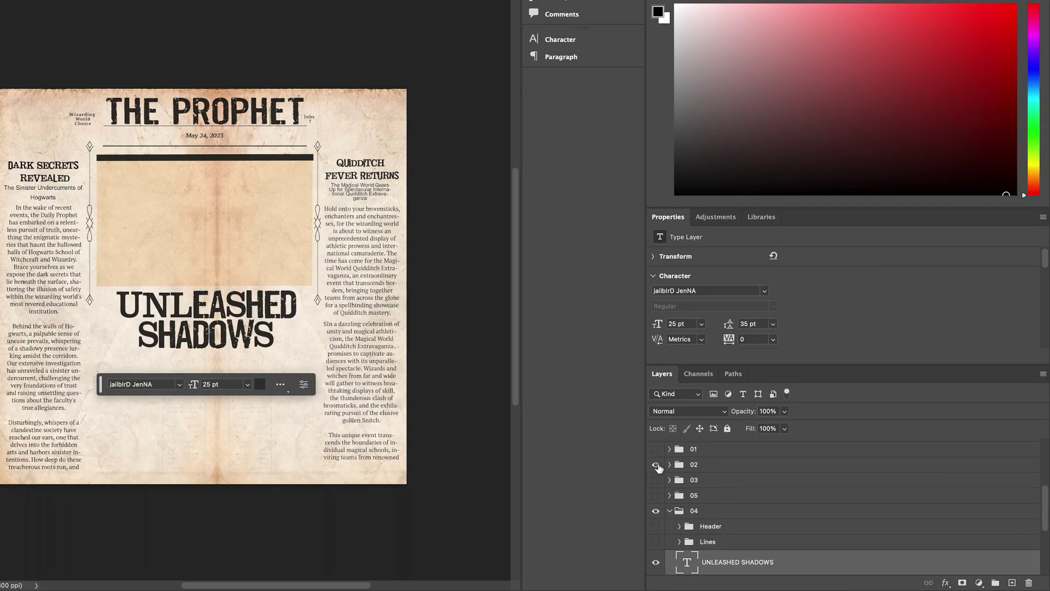
pyautogui.click(655, 511)
pyautogui.click(655, 511)
pyautogui.click(656, 564)
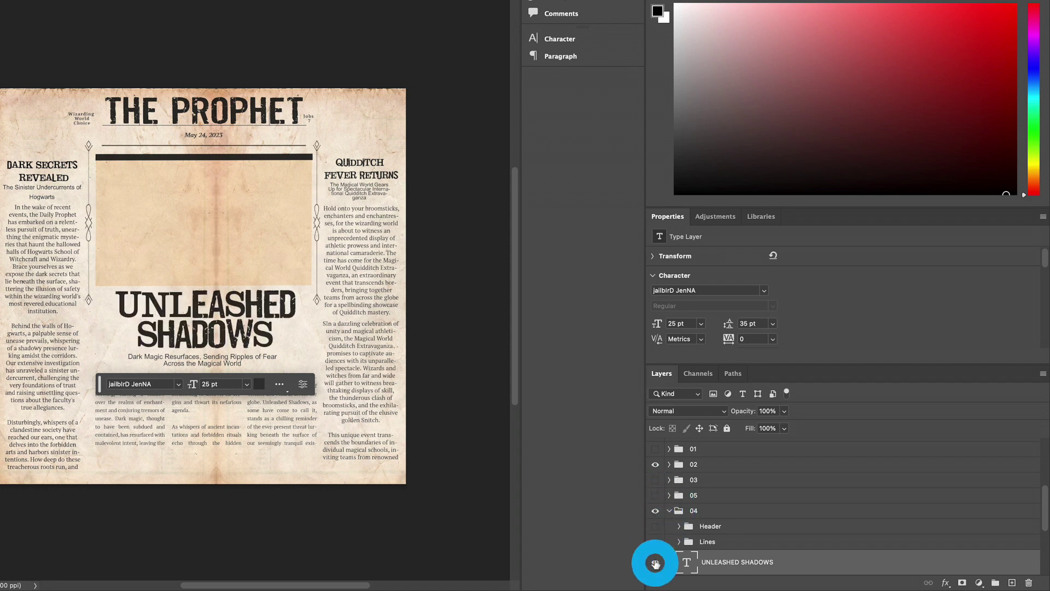
pyautogui.click(655, 564)
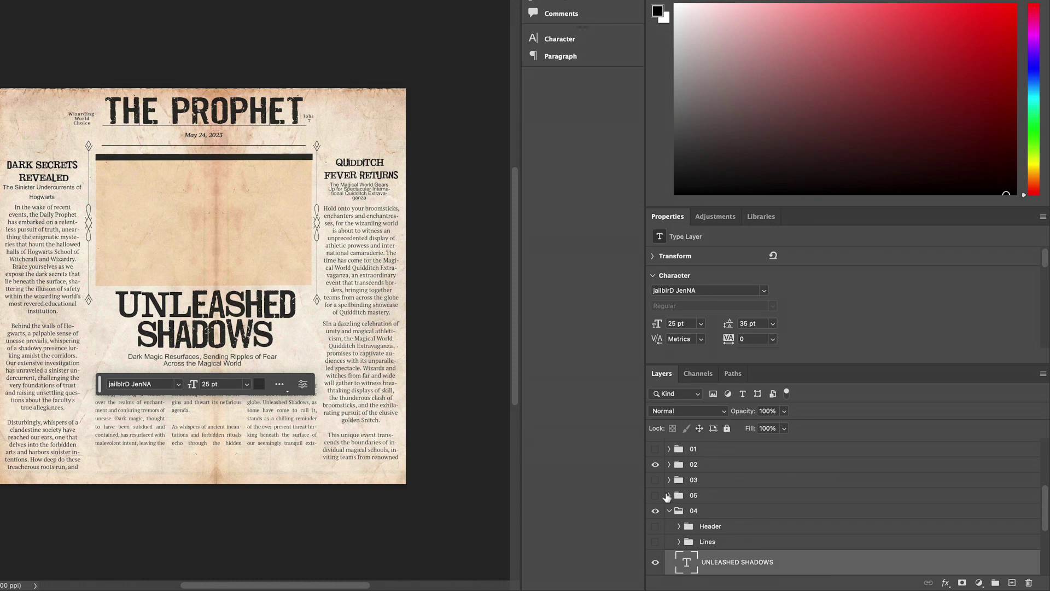
# - Toggle the Old copy and Old paper layers off and on to examine the newspaper background
pyautogui.scroll(-5, 671, 495)
pyautogui.click(655, 475)
pyautogui.click(655, 475)
pyautogui.click(656, 500)
pyautogui.click(655, 500)
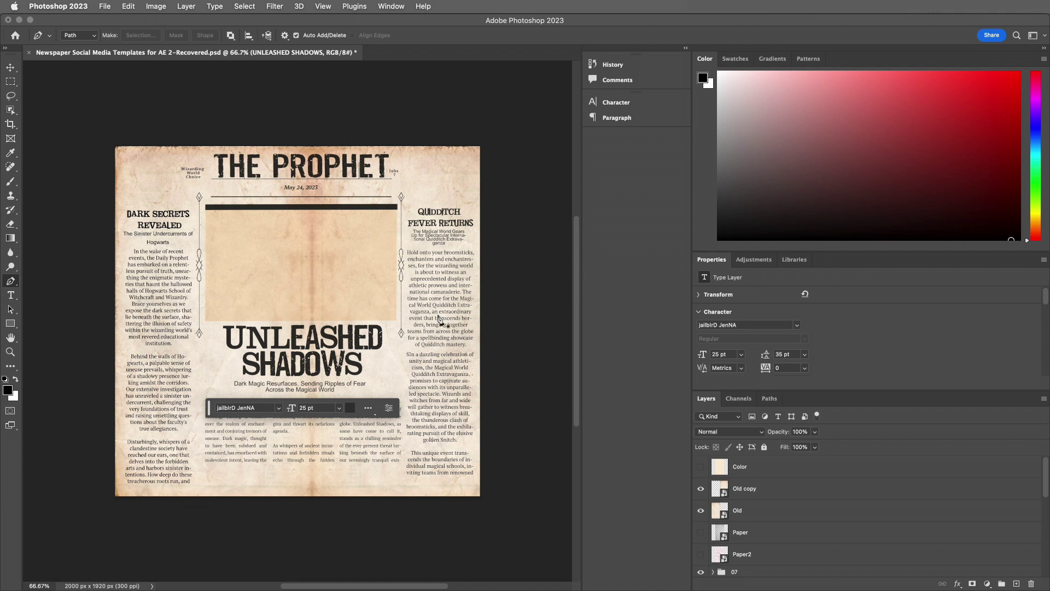
# - Switch back to After Effects, show the Harry Potter Example Number 2 composition and review it, ending on the first frame
pyautogui.hotkey('ctrl', 'Right')
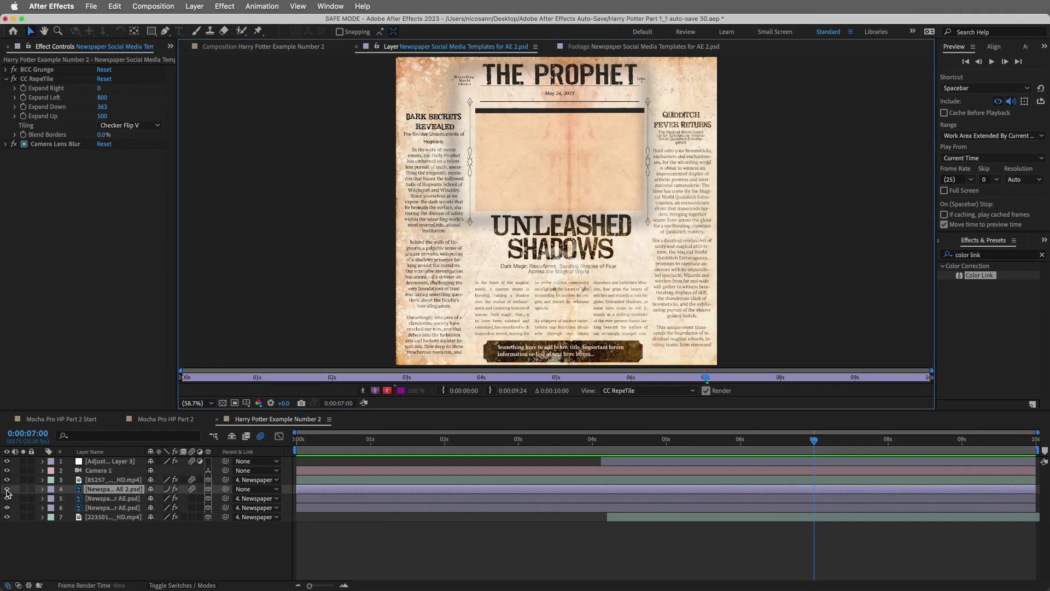
pyautogui.click(7, 490)
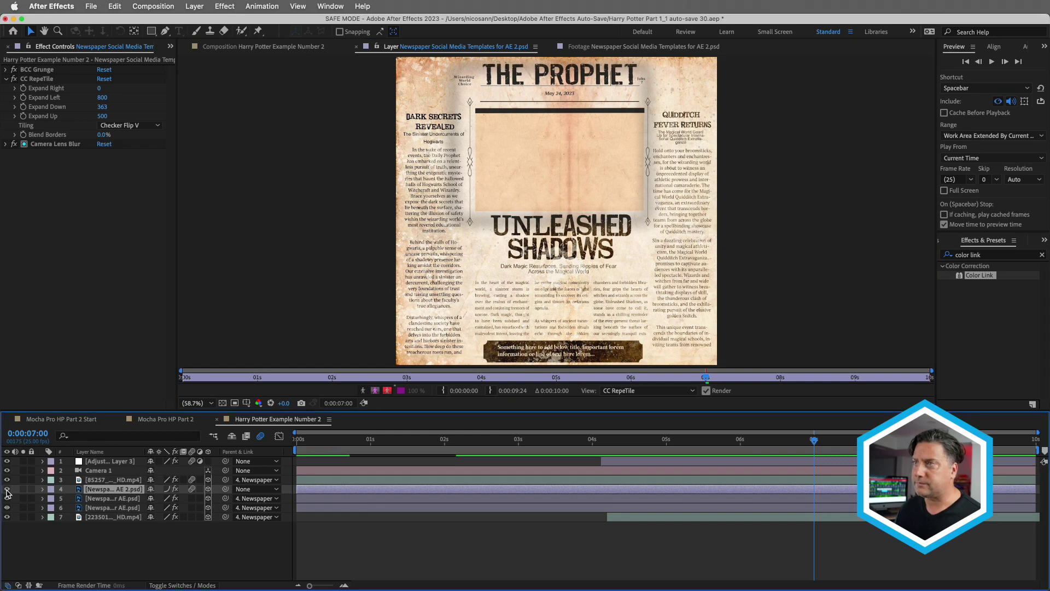
pyautogui.click(278, 47)
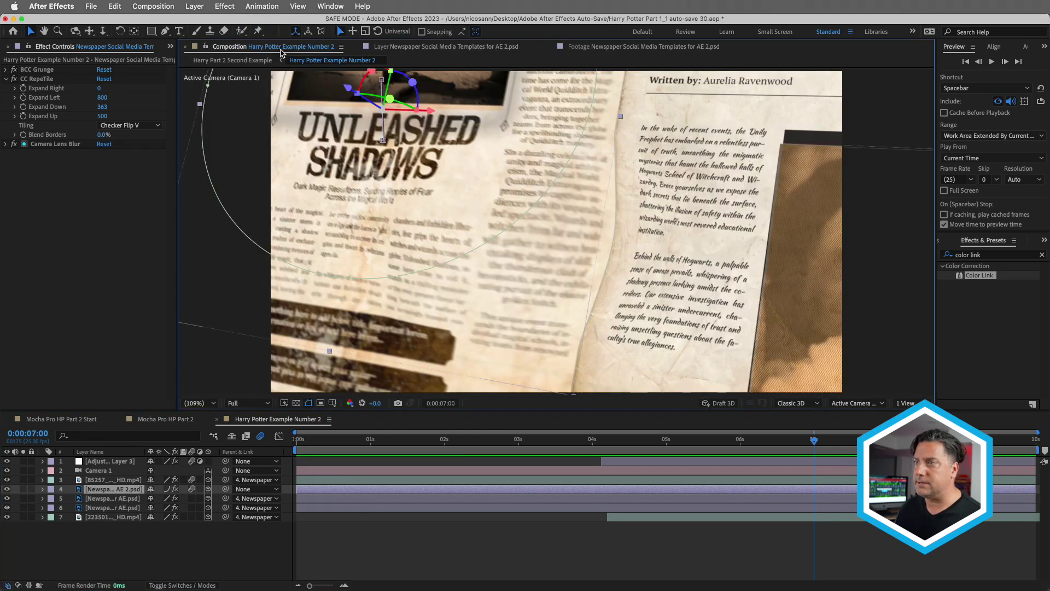
pyautogui.moveTo(500, 448); pyautogui.dragTo(636, 450)
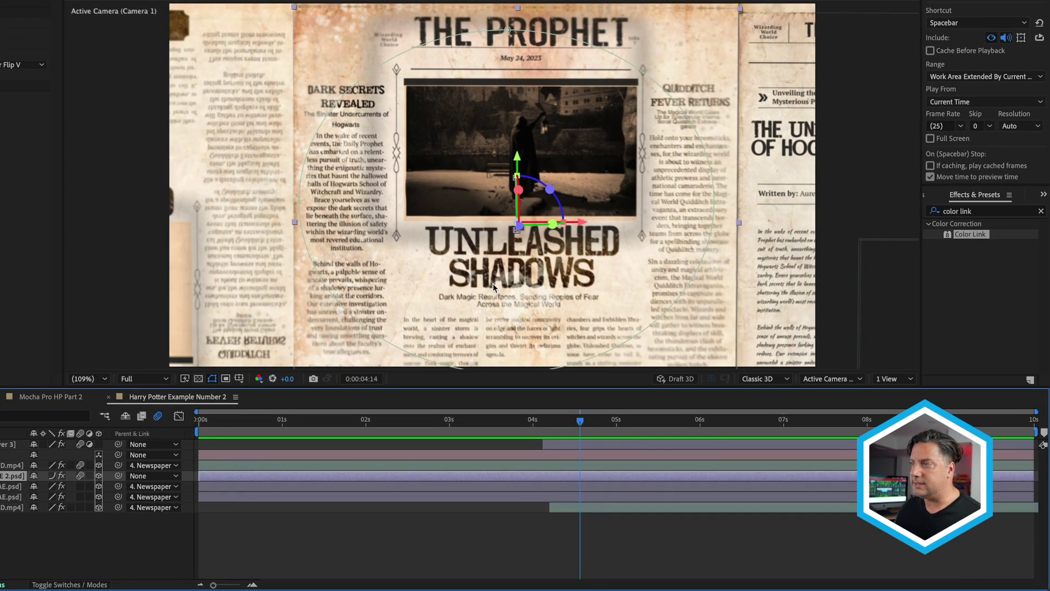
pyautogui.press('Home')
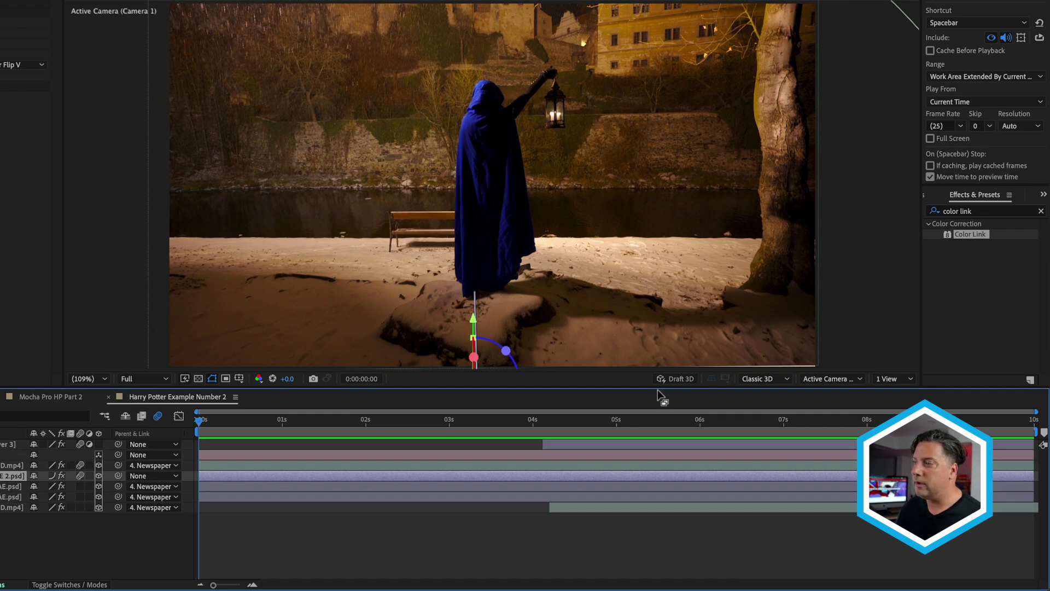
# - Turn on Draft 3D with the Extended Viewer, and zoom out to 12.5% to examine the whole newspaper layout
pyautogui.click(674, 381)
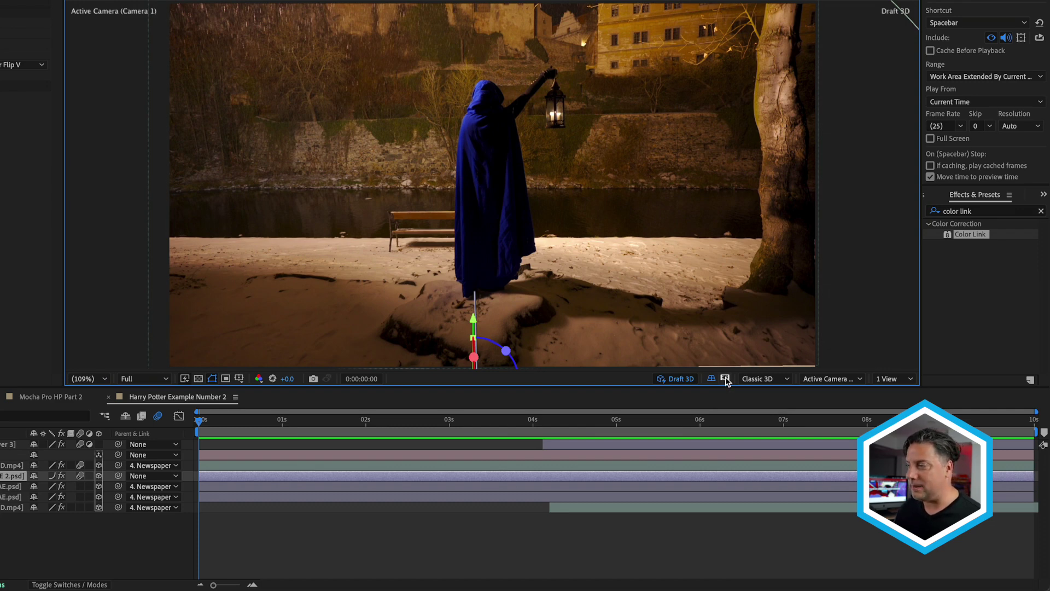
pyautogui.click(725, 379)
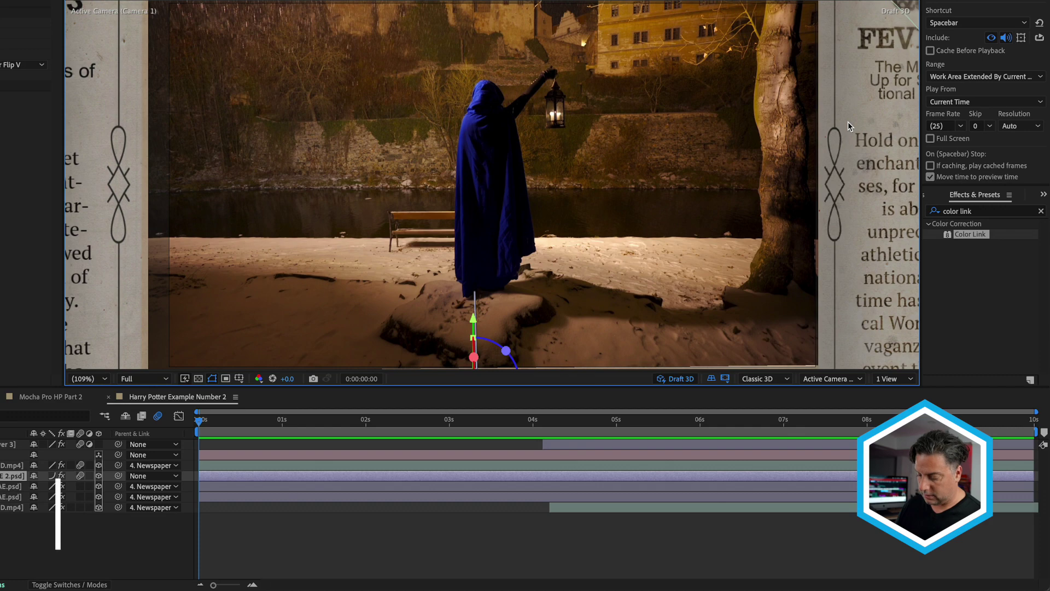
pyautogui.hotkey('ctrl', '-')
pyautogui.hotkey('ctrl', '-')
pyautogui.hotkey('ctrl', '-')
pyautogui.hotkey('ctrl', '-')
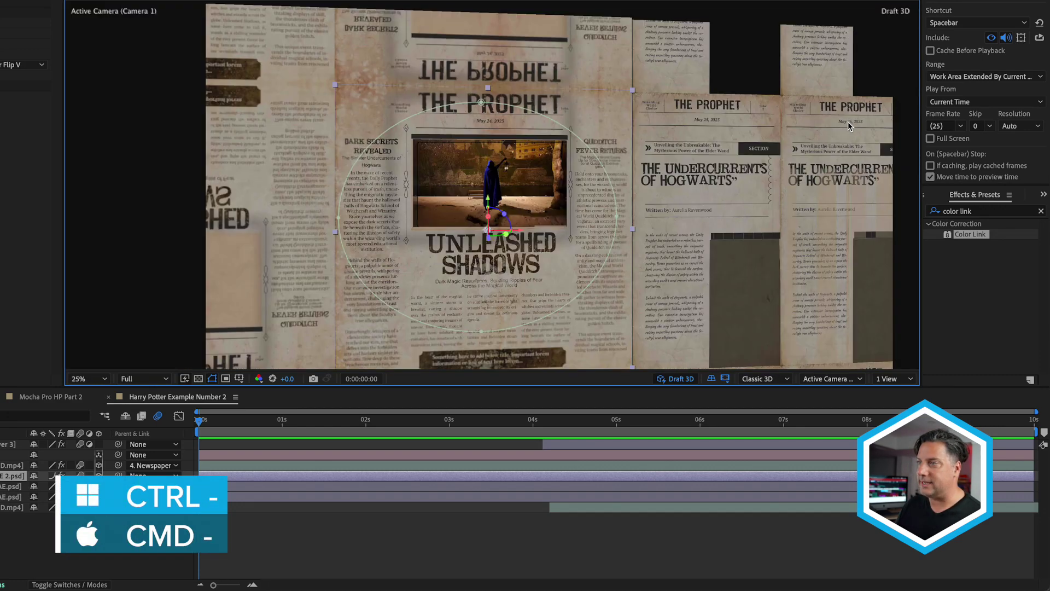
pyautogui.hotkey('ctrl', '-')
pyautogui.hotkey('ctrl', '=')
pyautogui.hotkey('ctrl', '-')
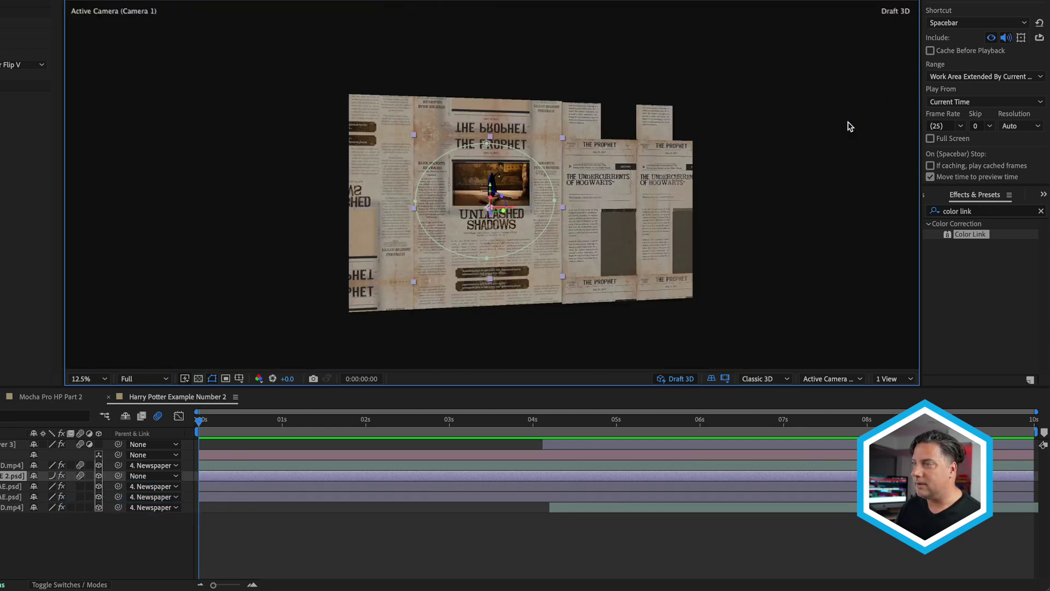
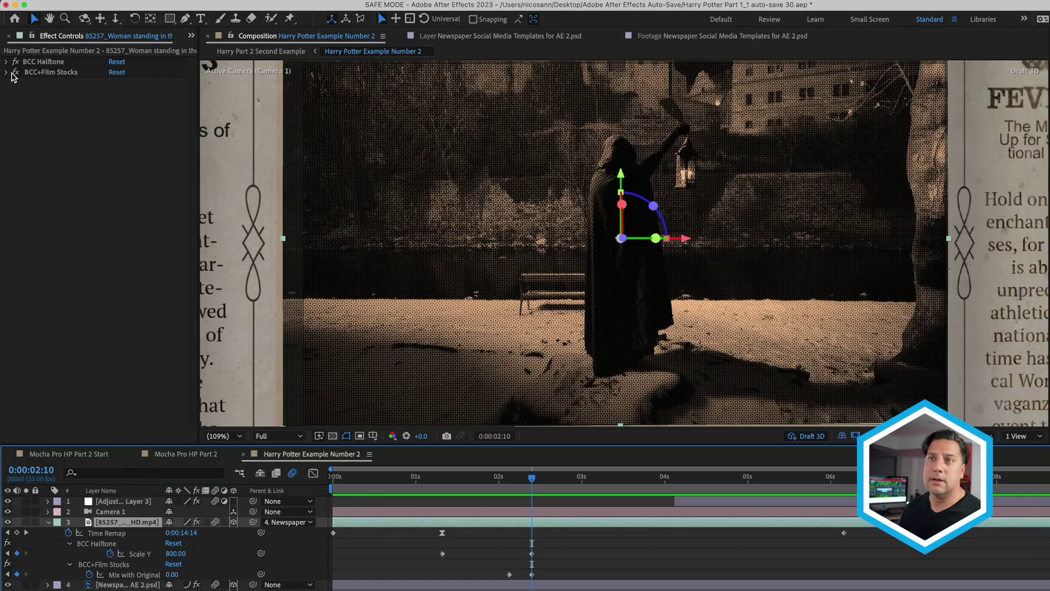
# - Expand the BCC Halftone settings on the Woman standing footage and examine its PixelChooser / Mocha mask parameters
pyautogui.click(7, 62)
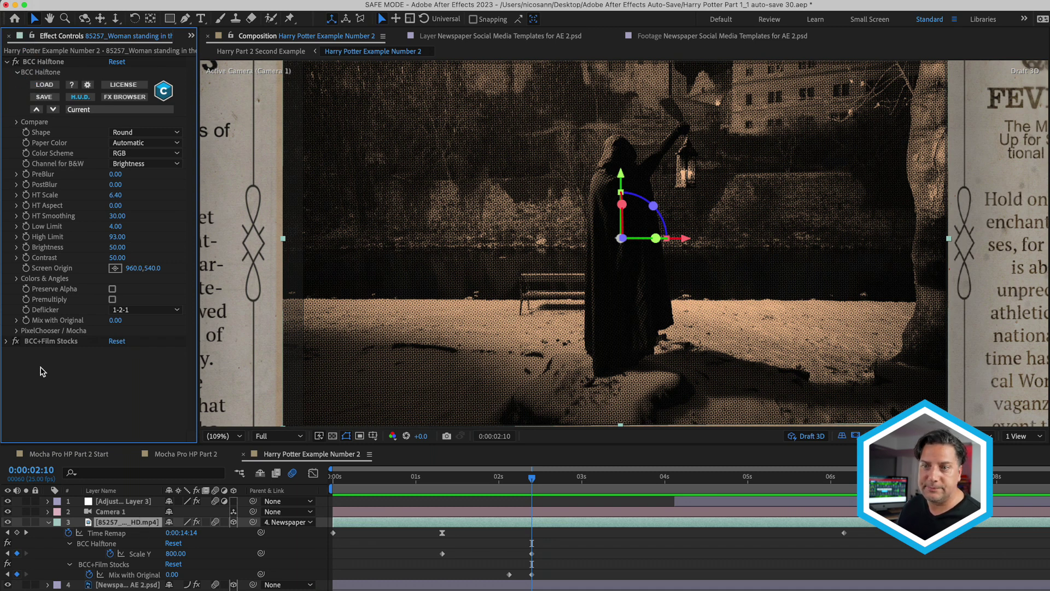
pyautogui.click(17, 331)
pyautogui.scroll(-5, 17, 334)
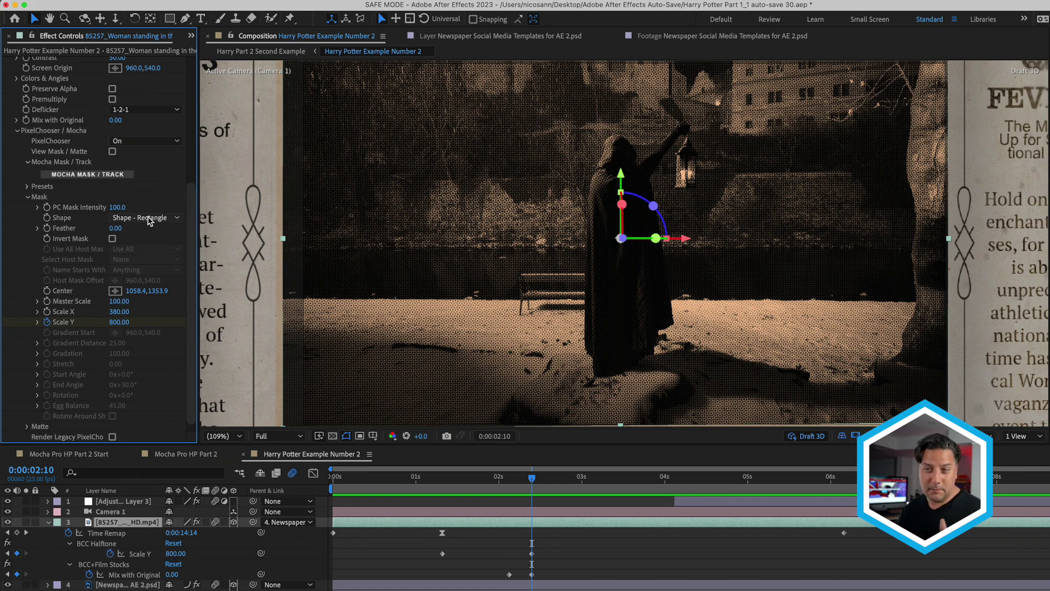
# - Scrub from 0:00:02:03 to 0:00:02:11 to examine the Woman standing footage's halftone and film stock transition, and collapse the layer's keyframes
pyautogui.click(509, 478)
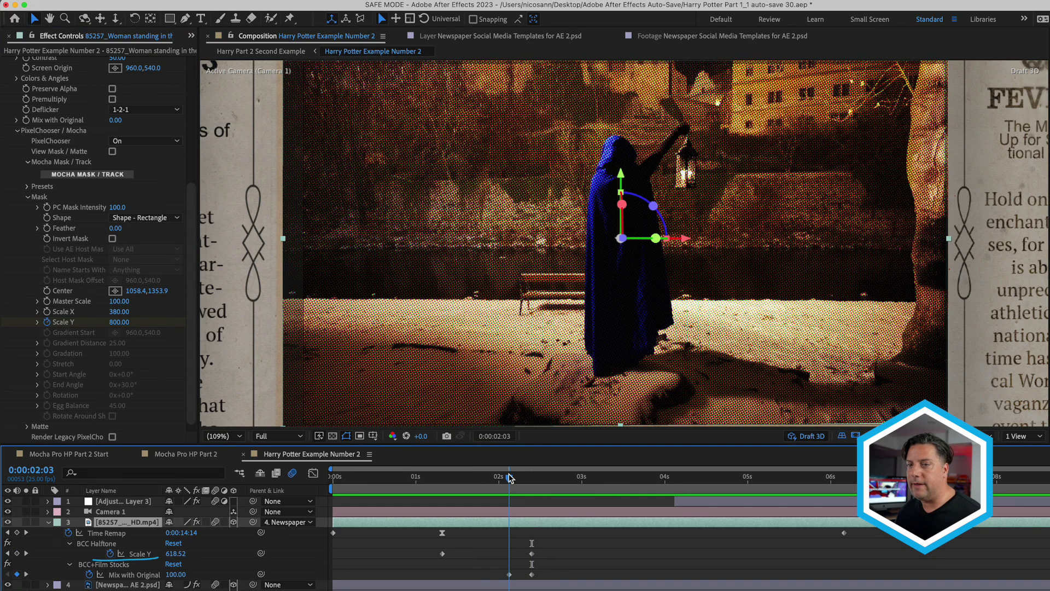
pyautogui.click(512, 477)
pyautogui.moveTo(514, 477); pyautogui.dragTo(532, 482)
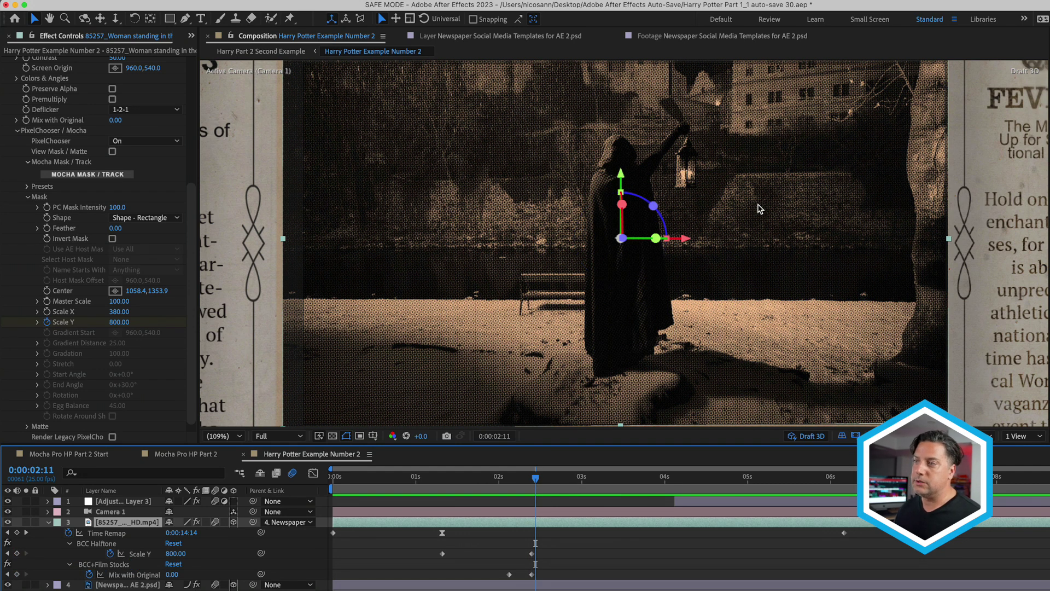
pyautogui.click(49, 523)
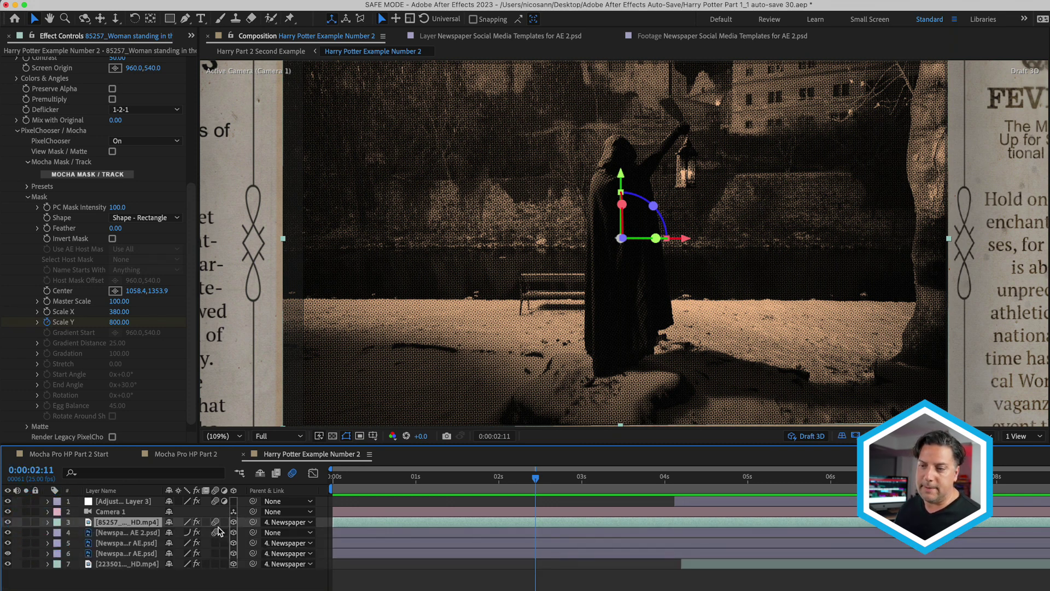
# - Reveal the Camera 1 keyframes and scrub through the camera move to 0:00:08:04
pyautogui.moveTo(230, 526); pyautogui.dragTo(113, 518)
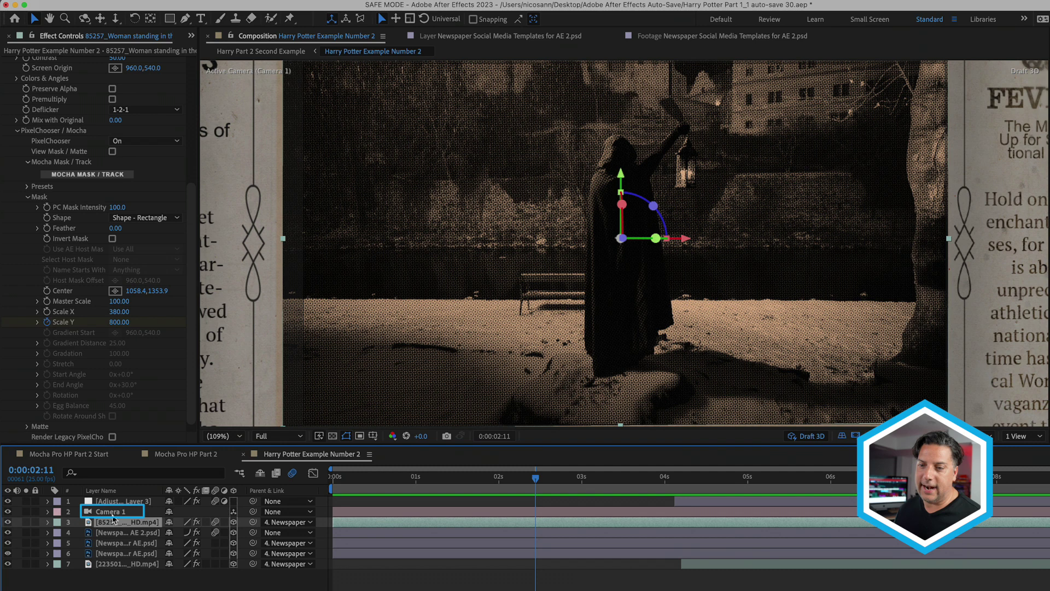
pyautogui.click(114, 515)
pyautogui.click(109, 524)
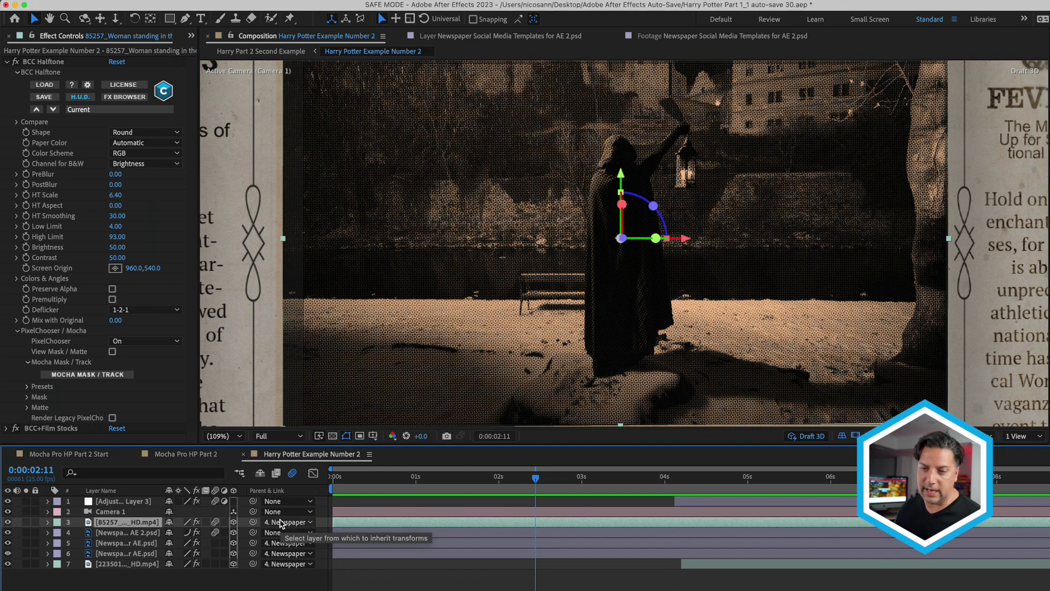
pyautogui.click(103, 512)
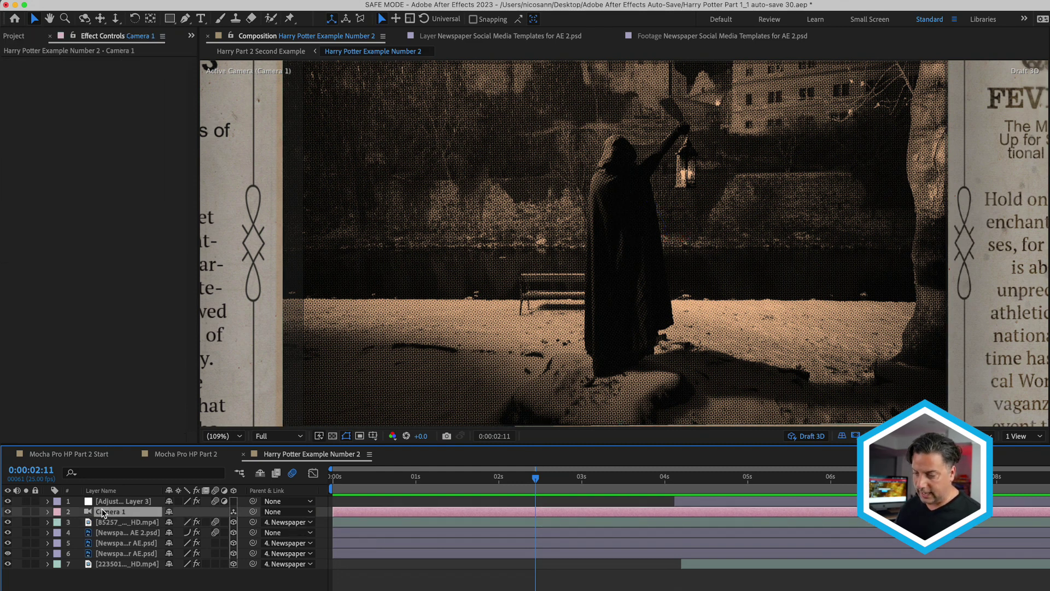
pyautogui.press('u')
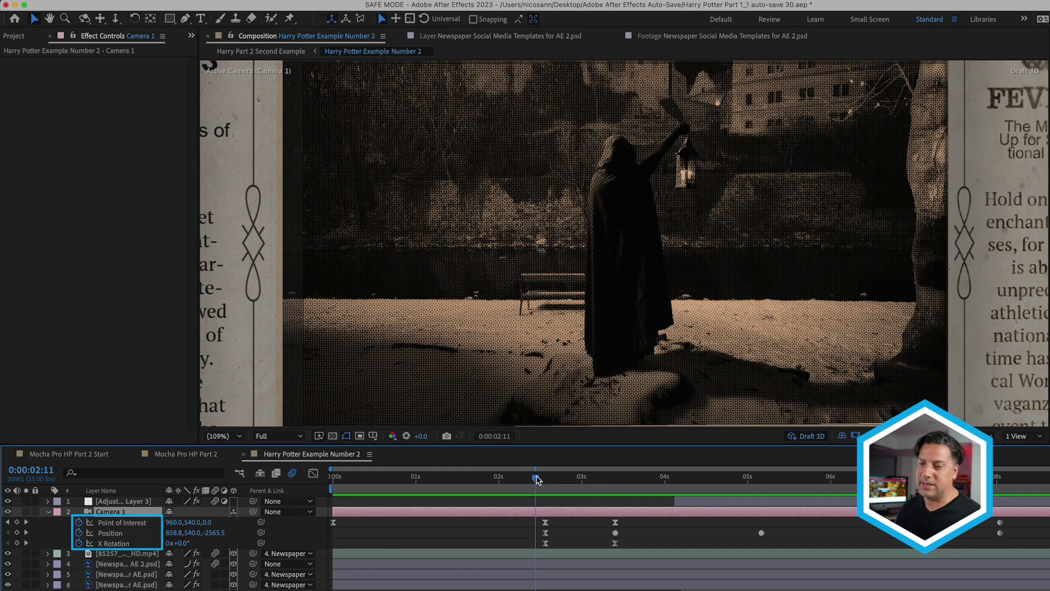
pyautogui.moveTo(538, 480); pyautogui.dragTo(1012, 481)
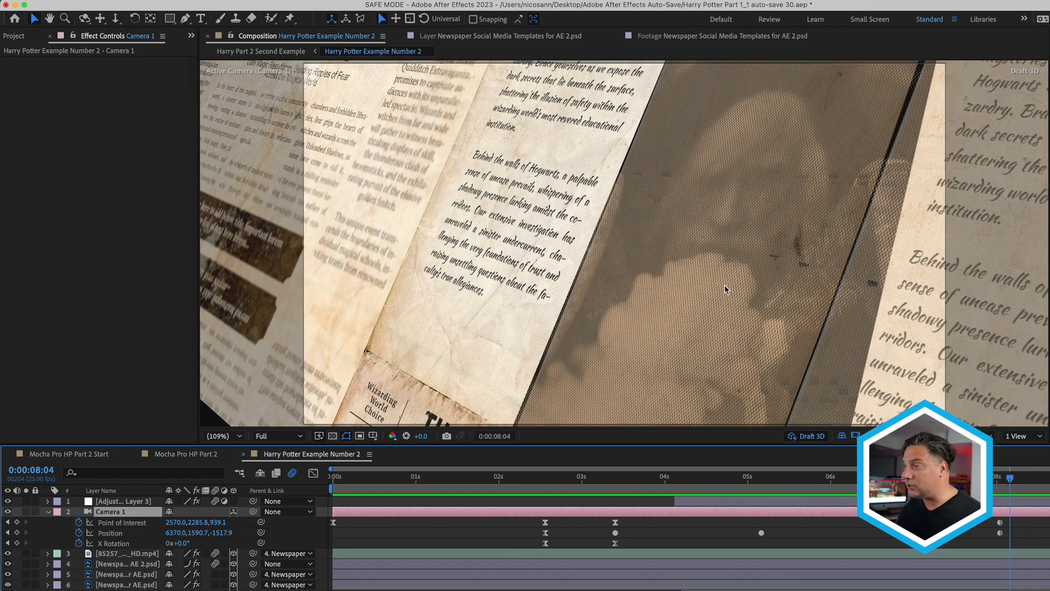
# - Turn off Draft 3D and toggle BCC Halftone and BCC+Film Stocks off and on for the Horns Smokey footage to compare their looks
pyautogui.click(809, 436)
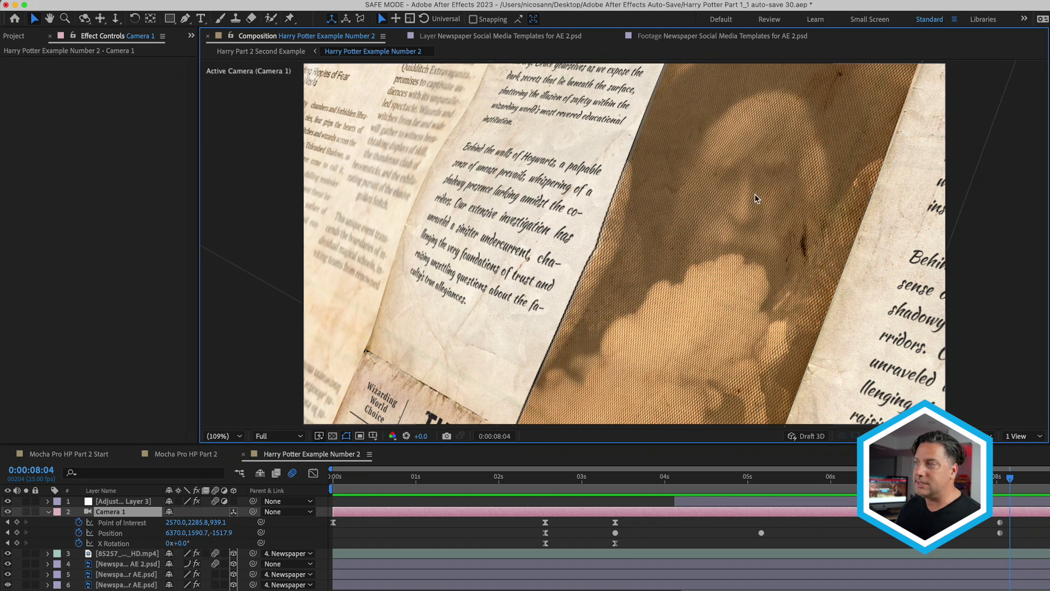
pyautogui.click(708, 269)
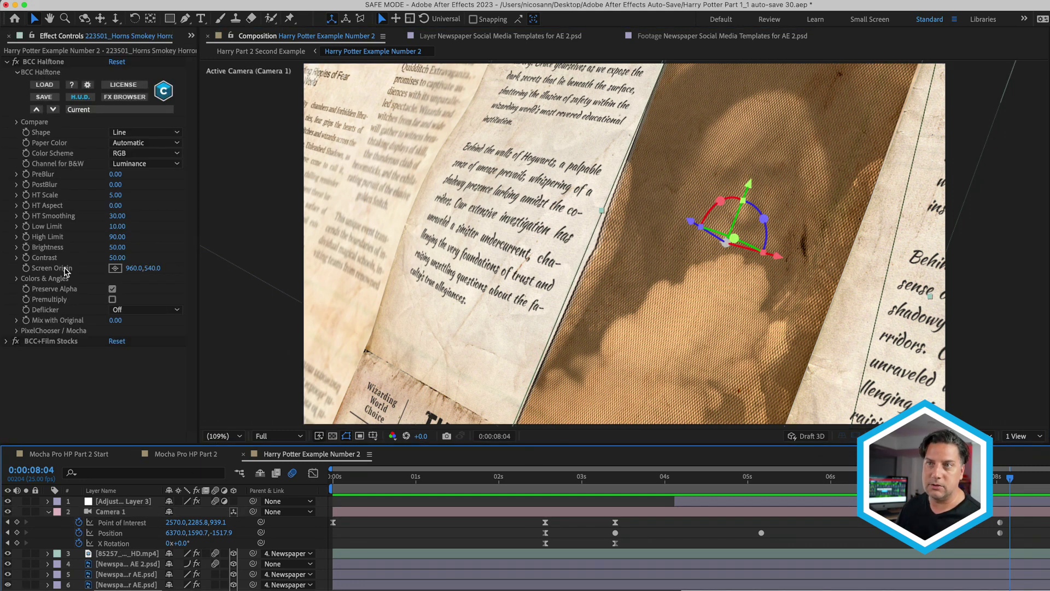
pyautogui.click(12, 63)
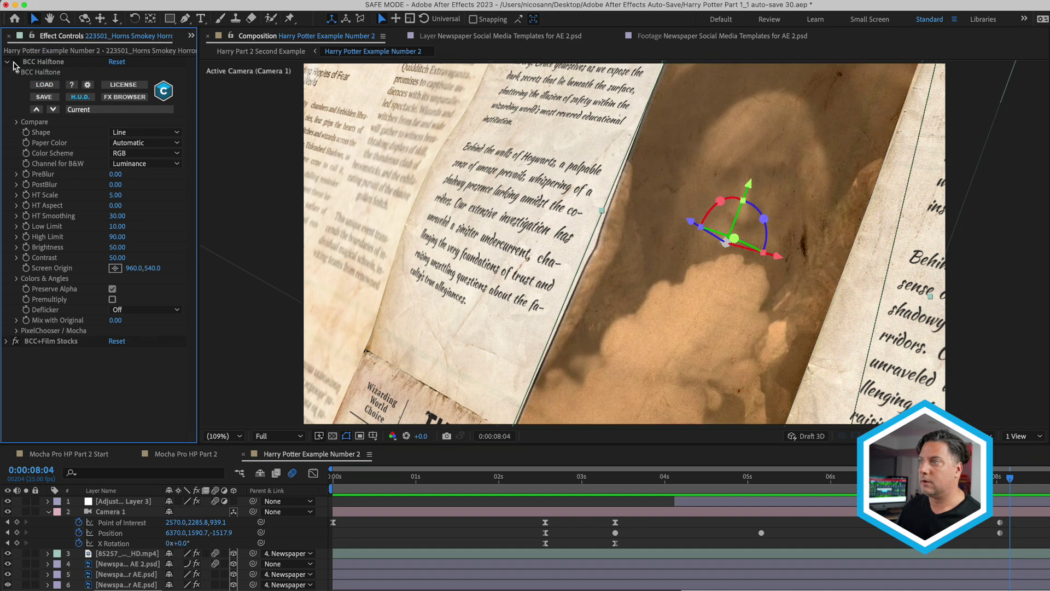
pyautogui.click(12, 63)
pyautogui.click(15, 341)
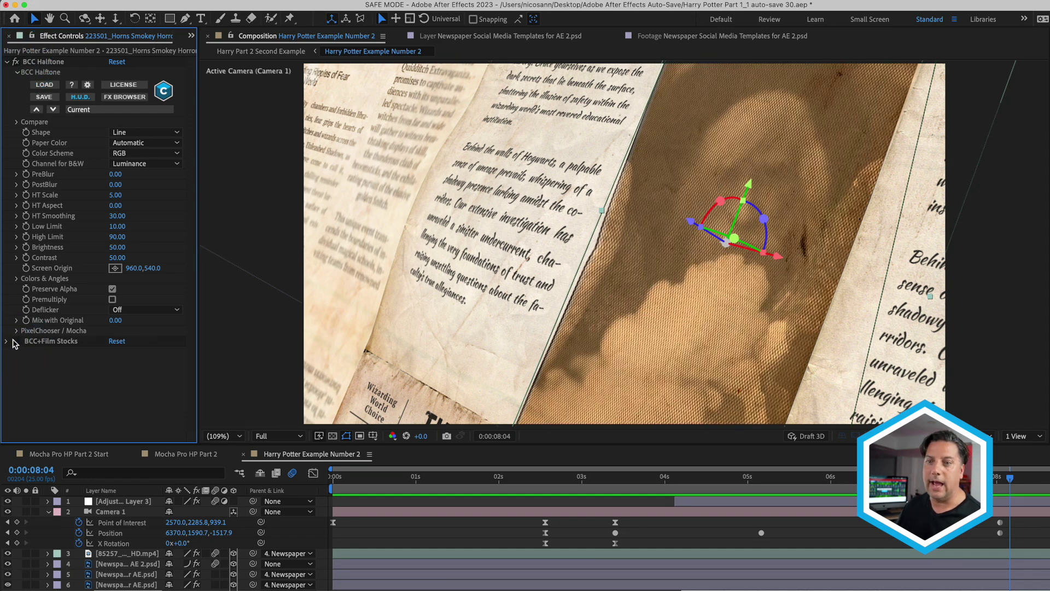
pyautogui.click(15, 341)
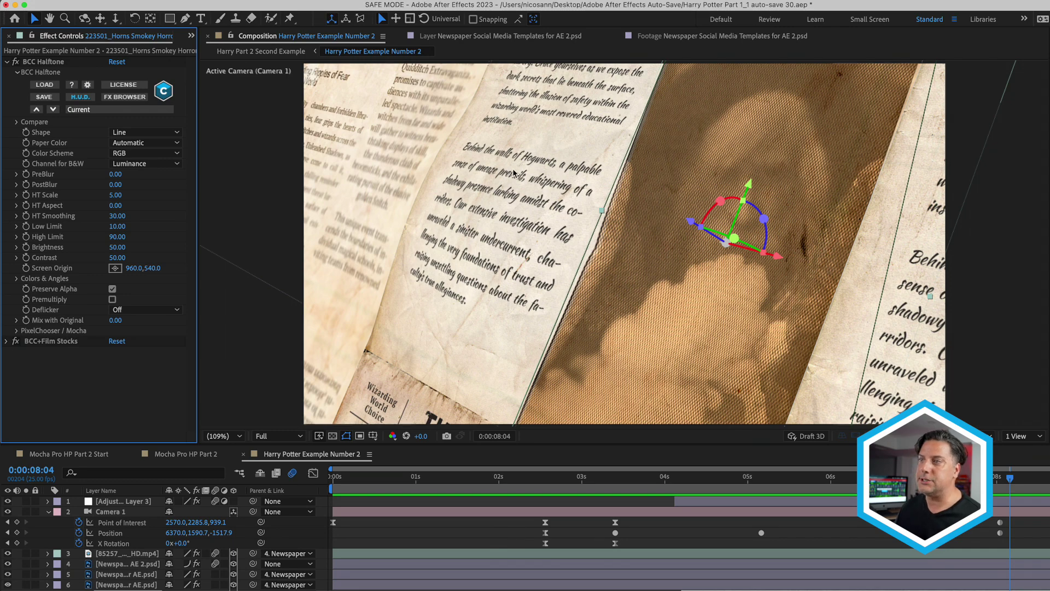
# - Examine the BCC Bulge effect on Adjustment Layer 3 and play the paper-bending animation from 0:00:06:21
pyautogui.moveTo(679, 479); pyautogui.dragTo(901, 516)
pyautogui.click(107, 502)
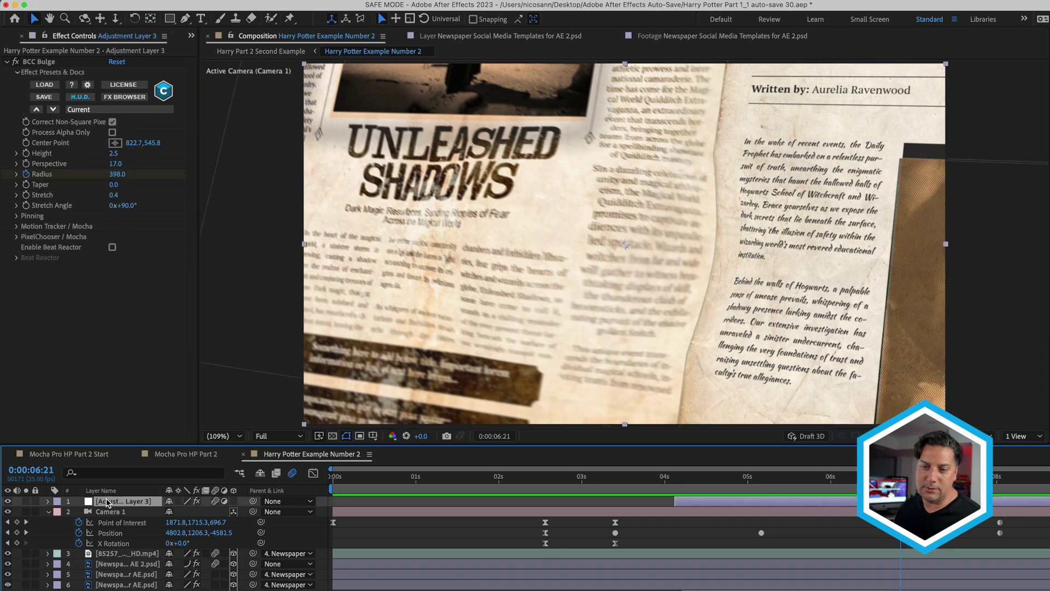
pyautogui.click(40, 61)
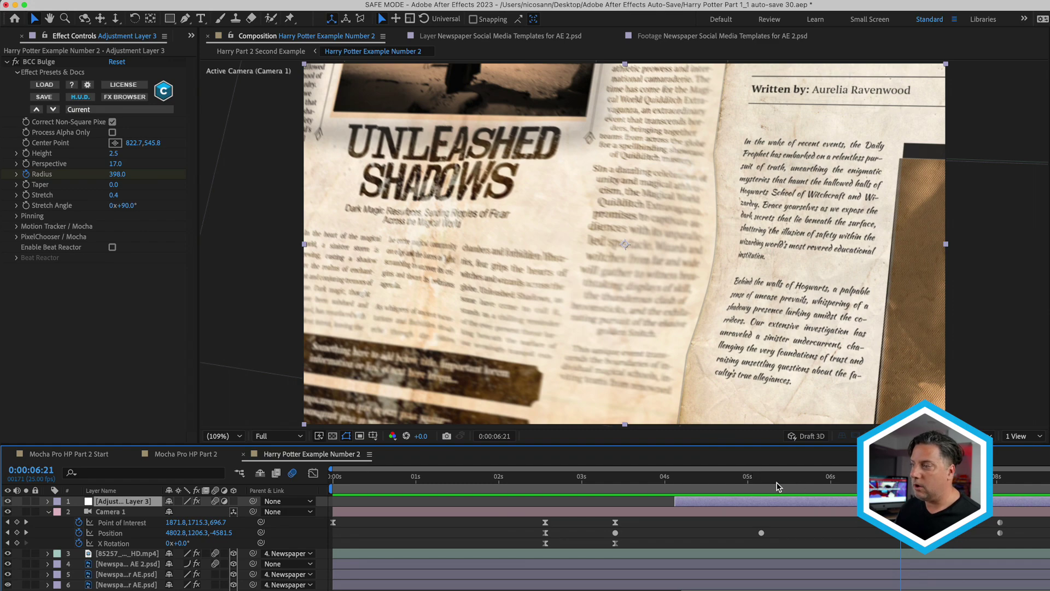
pyautogui.press('space')
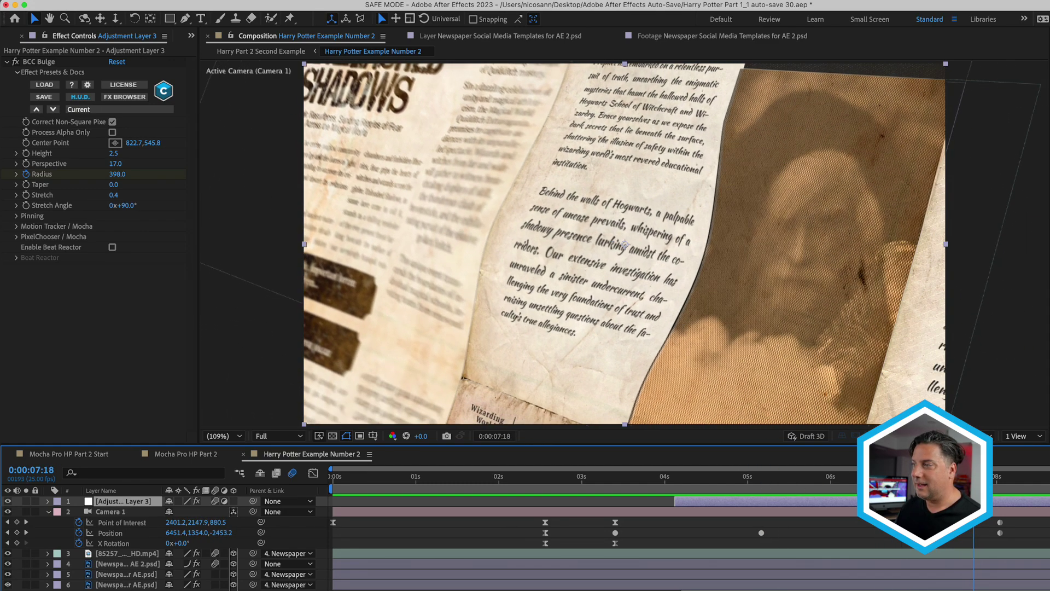